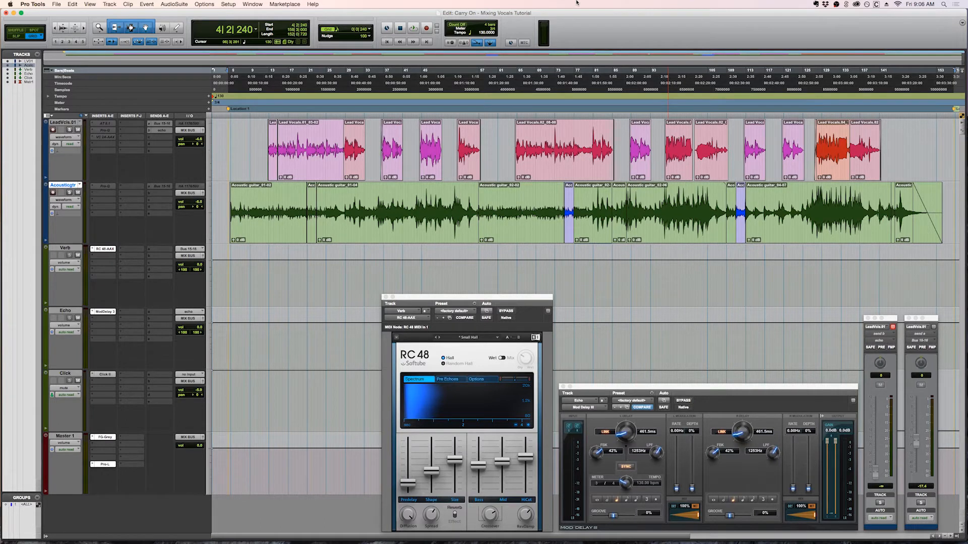
# Play back the vocal and acoustic guitar mix from bar 4 and stop it after listening
pyautogui.click(70, 141)
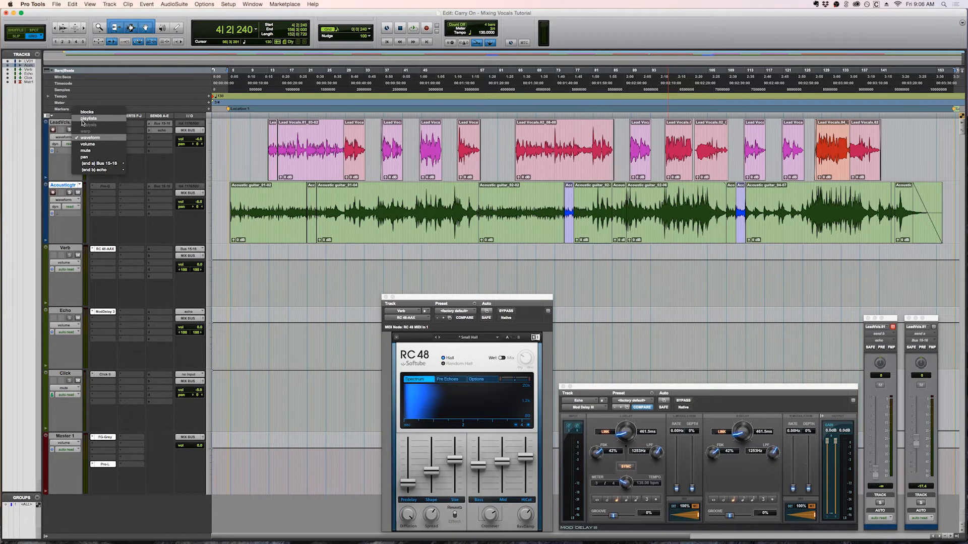
pyautogui.click(81, 124)
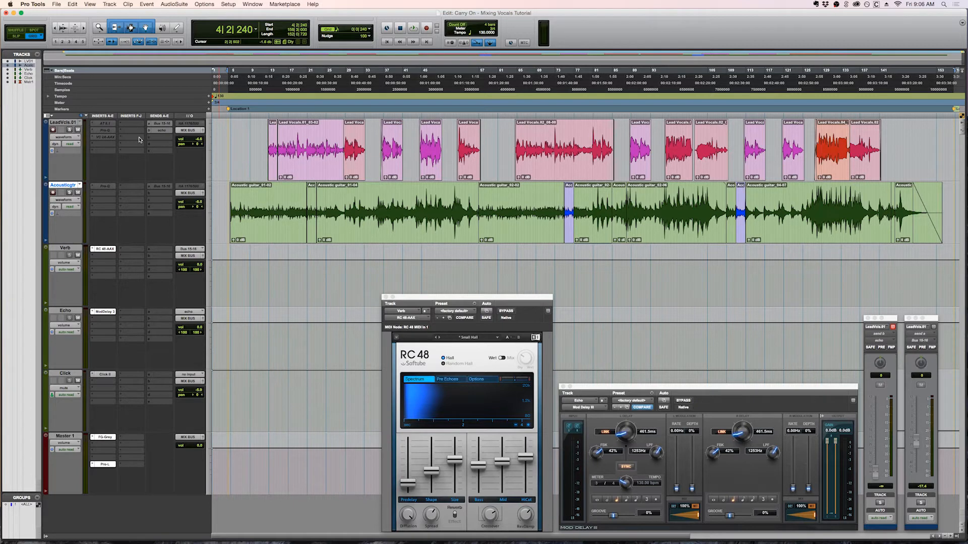
pyautogui.press('space')
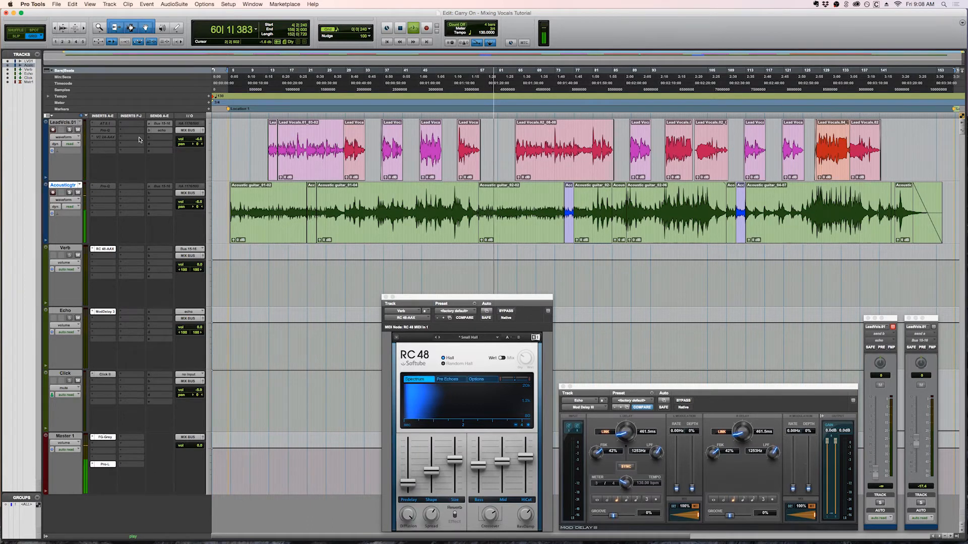
pyautogui.press('space')
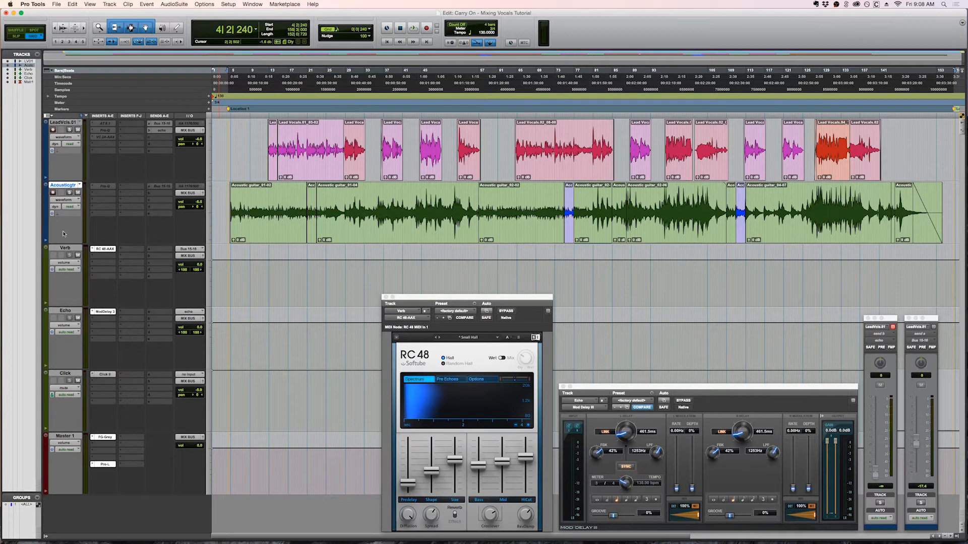
# Activate the inactive FabFilter Pro-Q insert on the acoustic guitar track and position its window for reviewing the EQ curve
pyautogui.click(102, 187)
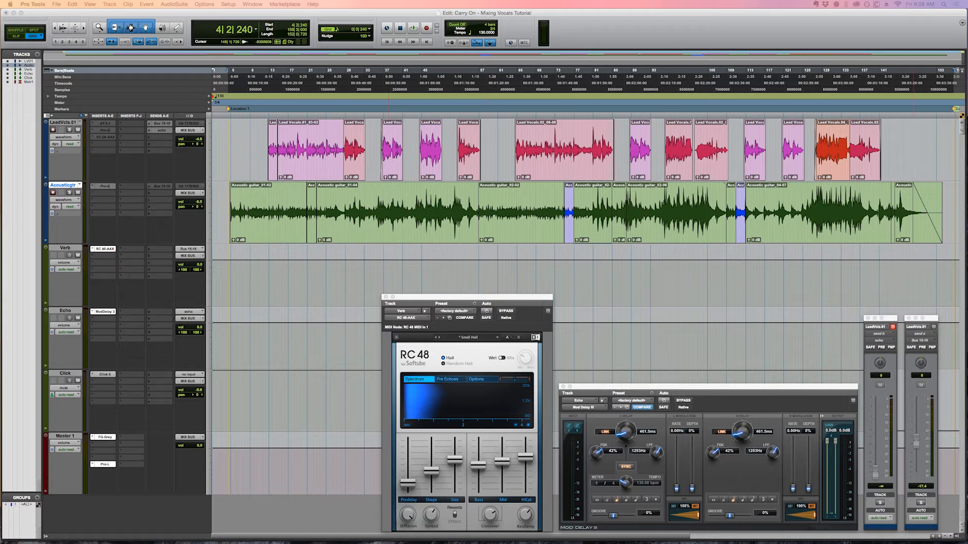
pyautogui.click(100, 187)
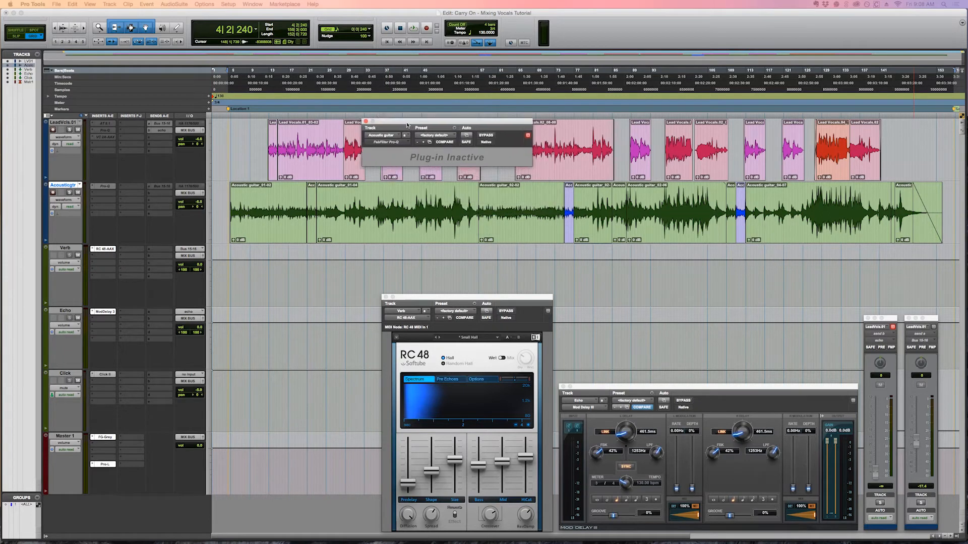
pyautogui.keyDown('ctrl'); pyautogui.keyDown('super'); pyautogui.click(108, 189); pyautogui.keyUp('super'); pyautogui.keyUp('ctrl')
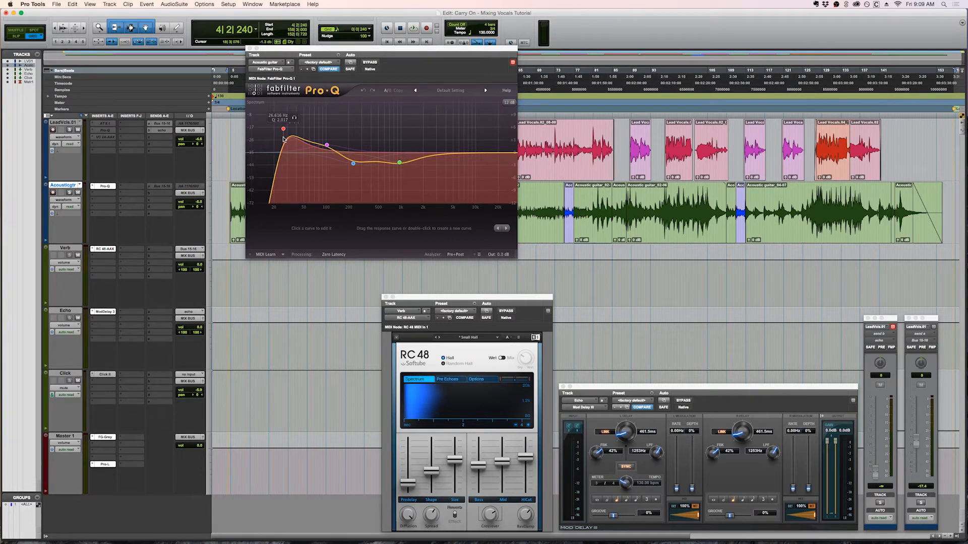
pyautogui.click(327, 145)
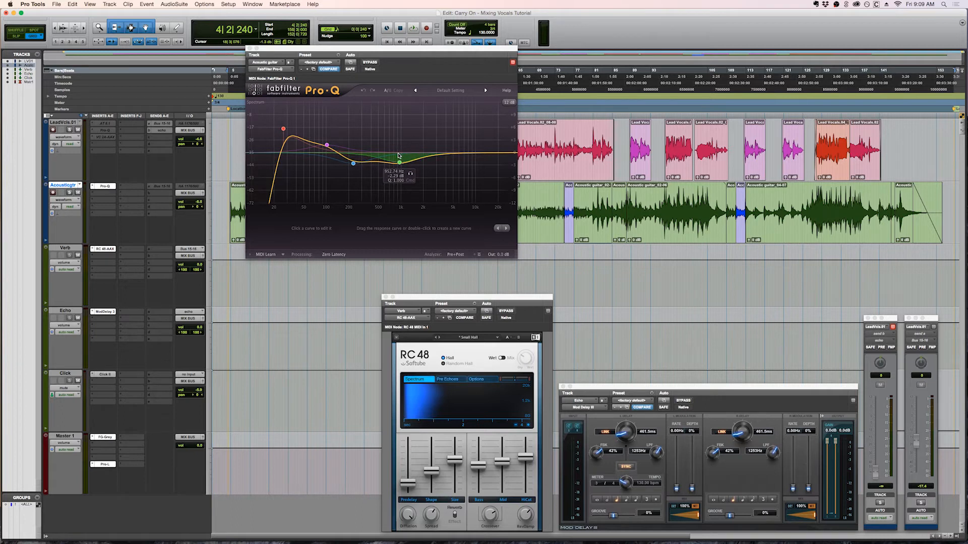
pyautogui.moveTo(418, 51); pyautogui.dragTo(262, 257)
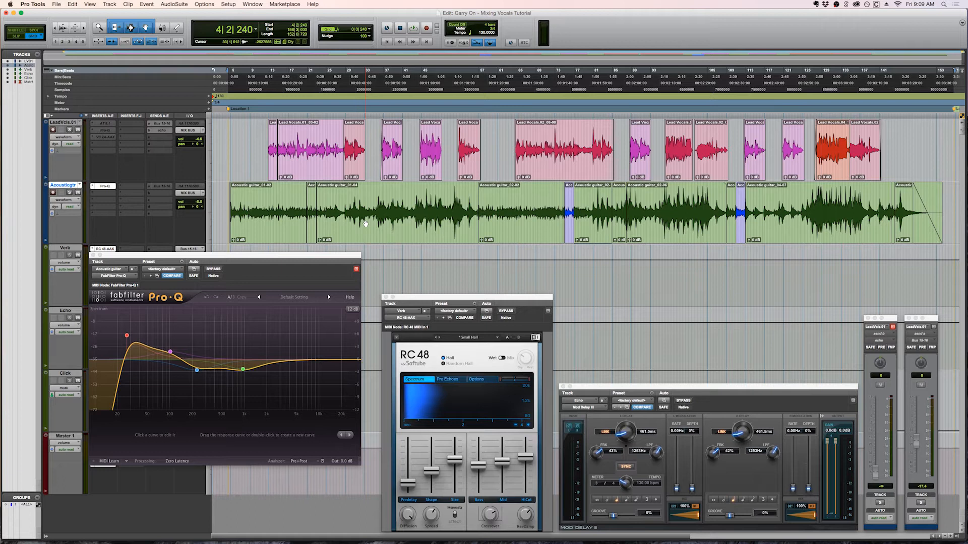
pyautogui.moveTo(315, 257); pyautogui.dragTo(317, 267)
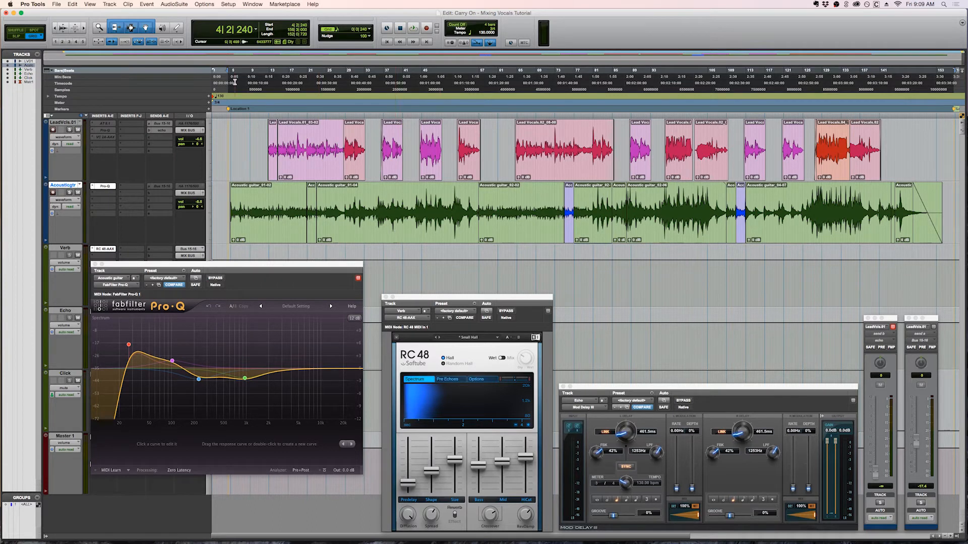
pyautogui.moveTo(261, 267); pyautogui.dragTo(328, 261)
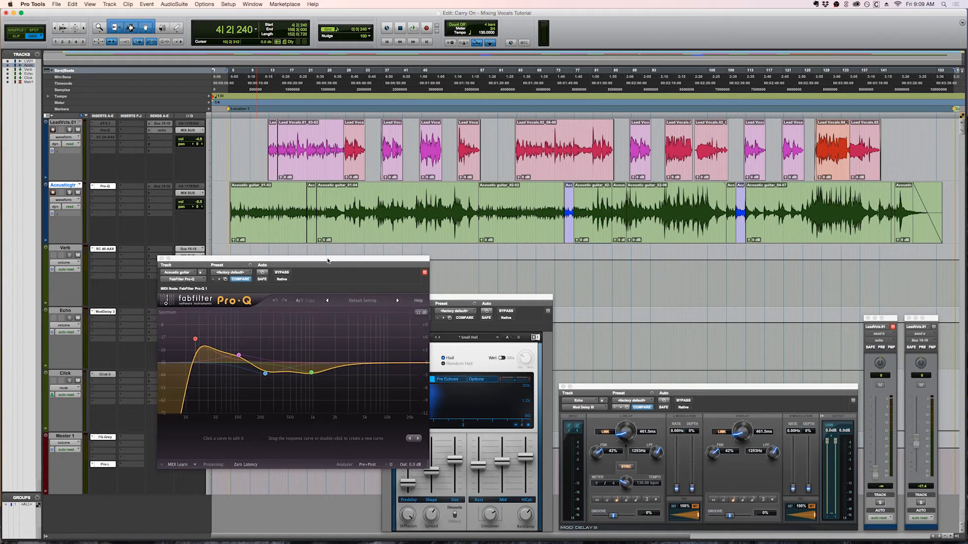
pyautogui.moveTo(327, 261); pyautogui.dragTo(411, 200)
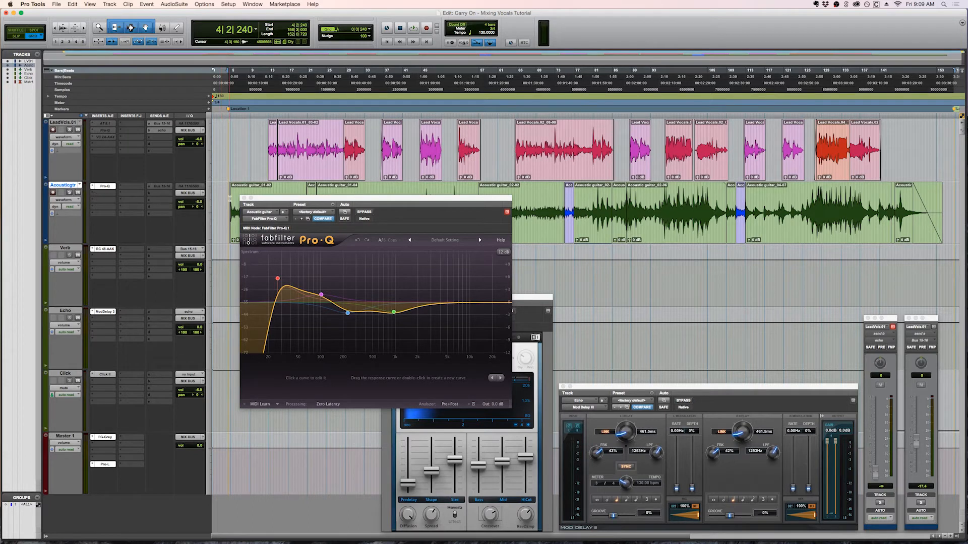
# Try a VC 2A compressor on the acoustic guitar track with about 45% peak reduction and 32.5% gain, and remove it again
pyautogui.click(94, 194)
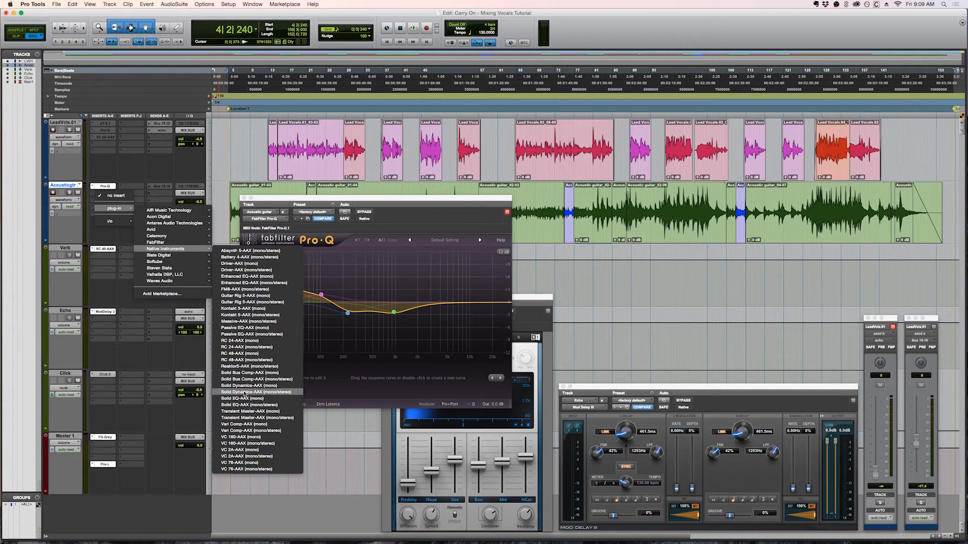
pyautogui.click(241, 450)
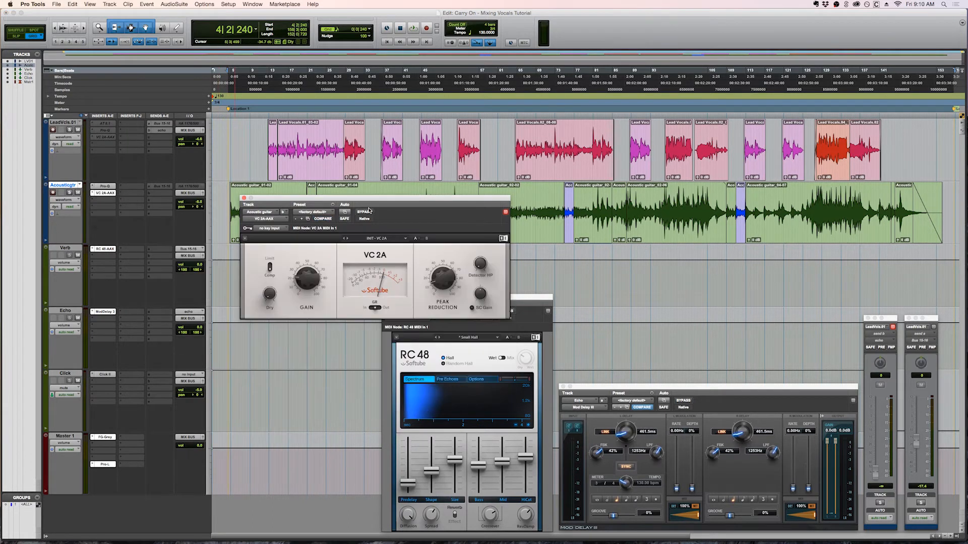
pyautogui.moveTo(368, 200); pyautogui.dragTo(310, 84)
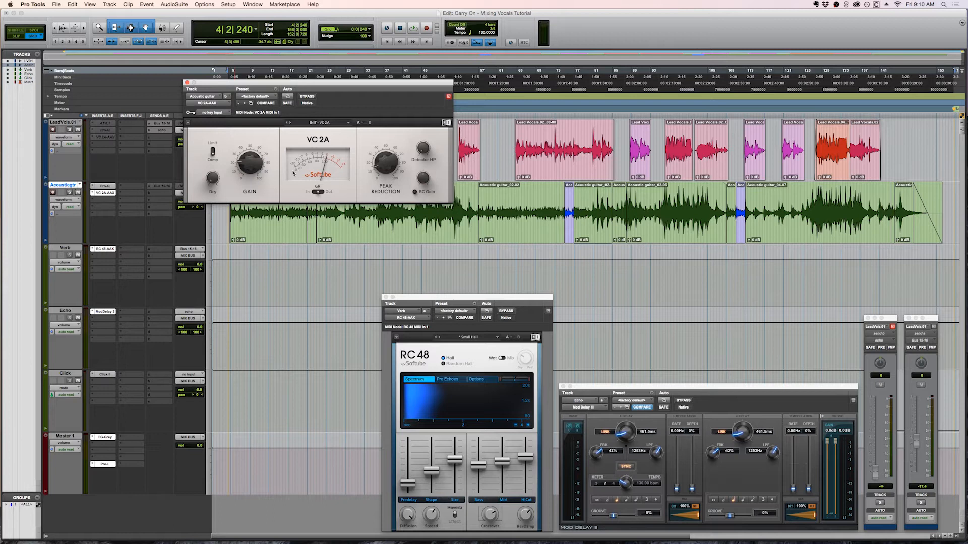
pyautogui.moveTo(380, 164); pyautogui.dragTo(383, 145)
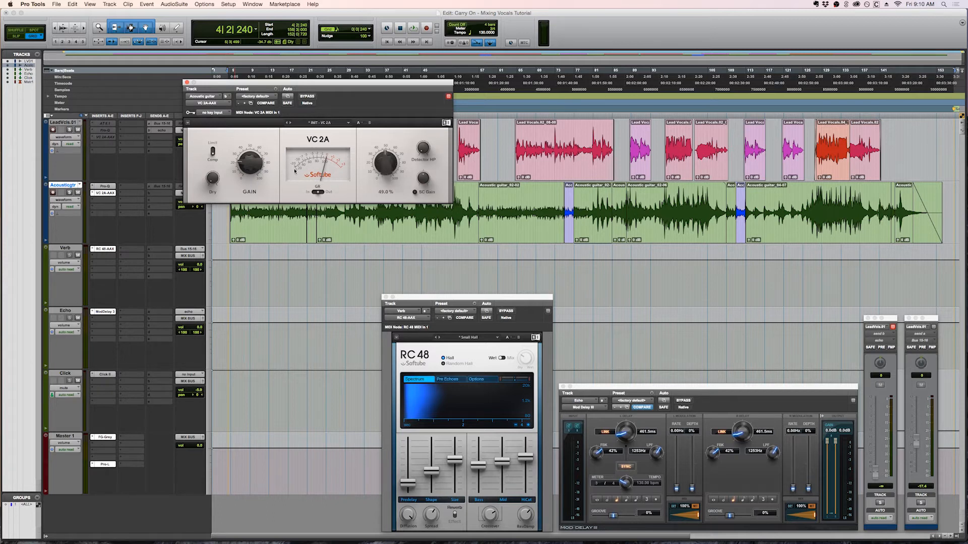
pyautogui.moveTo(252, 171); pyautogui.dragTo(252, 172)
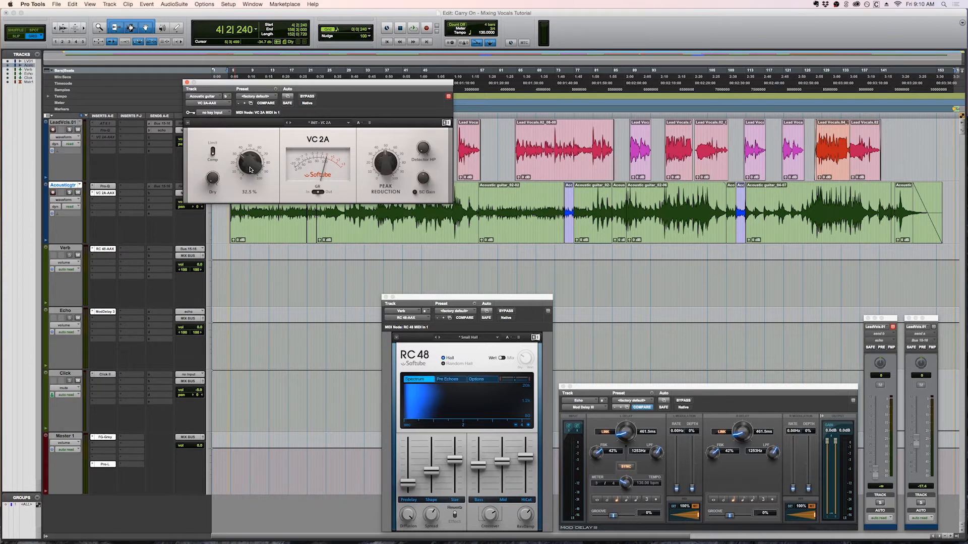
pyautogui.moveTo(186, 82); pyautogui.dragTo(199, 96)
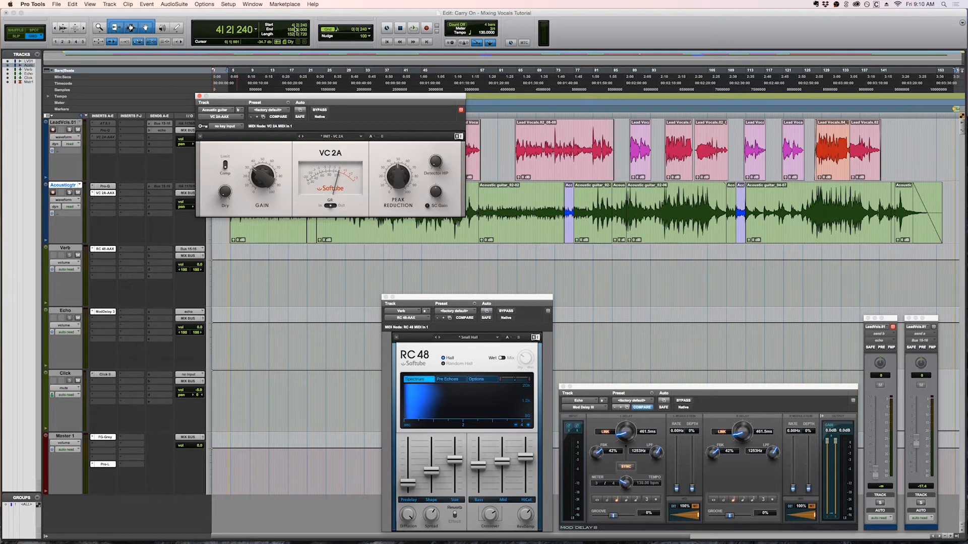
pyautogui.click(101, 192)
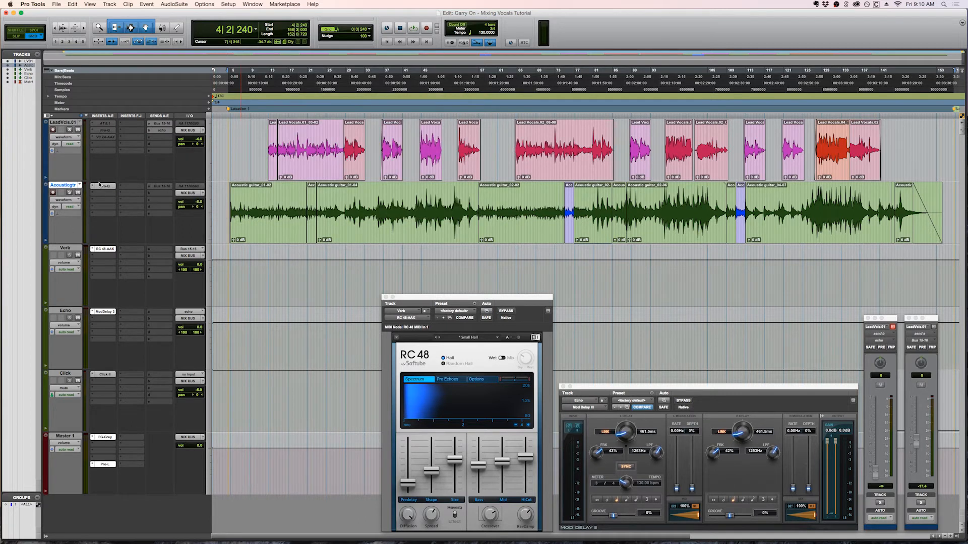
# Activate the Auto-Tune 8.1 insert on the lead vocals track and place its window below the clips
pyautogui.click(63, 122)
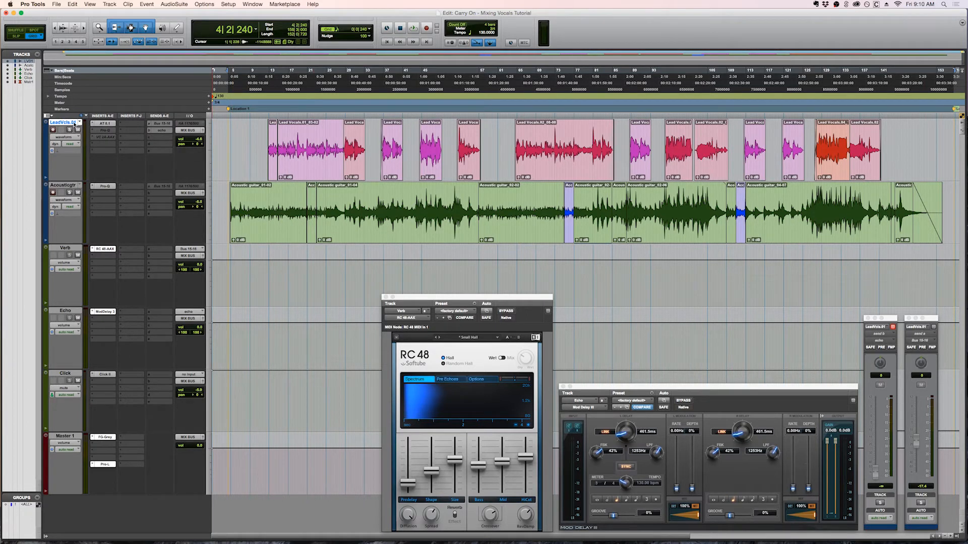
pyautogui.click(99, 127)
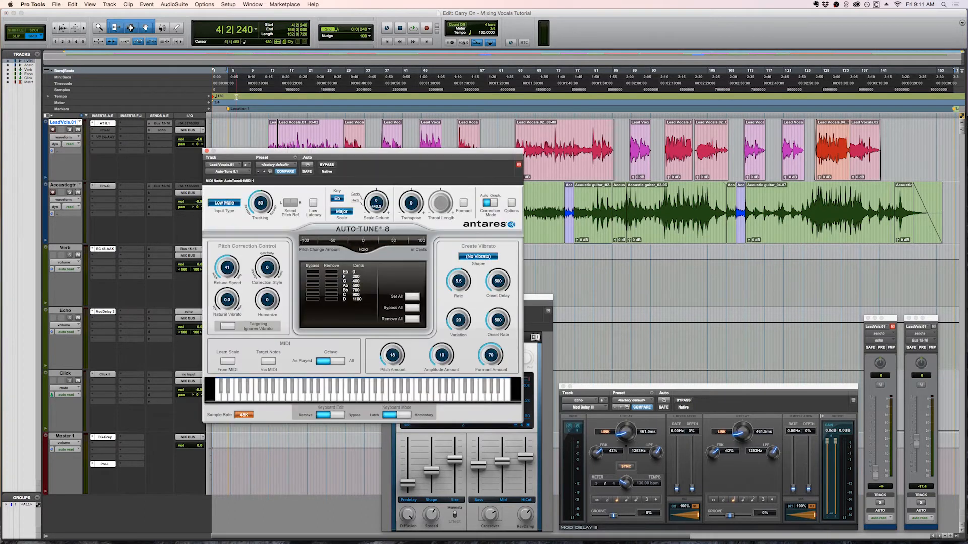
pyautogui.moveTo(284, 153); pyautogui.dragTo(643, 54)
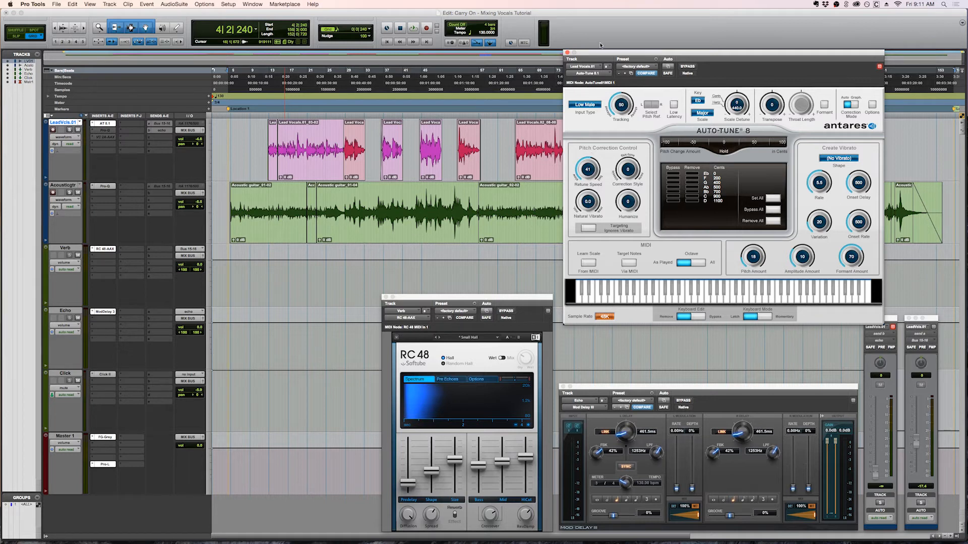
pyautogui.moveTo(603, 53); pyautogui.dragTo(203, 253)
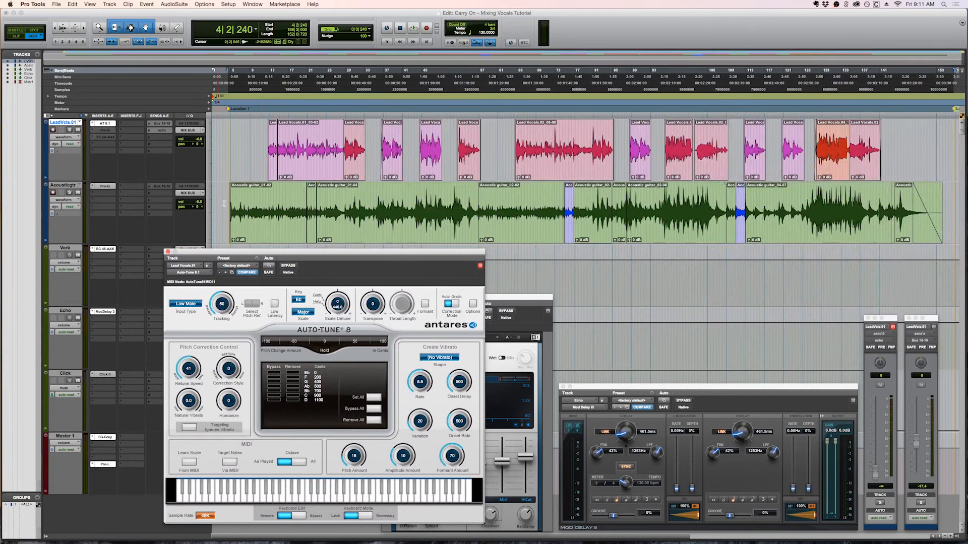
# Play the session from bar 12 to hear Auto-Tune on the lead vocal, stop playback and close the plug-in window
pyautogui.click(267, 115)
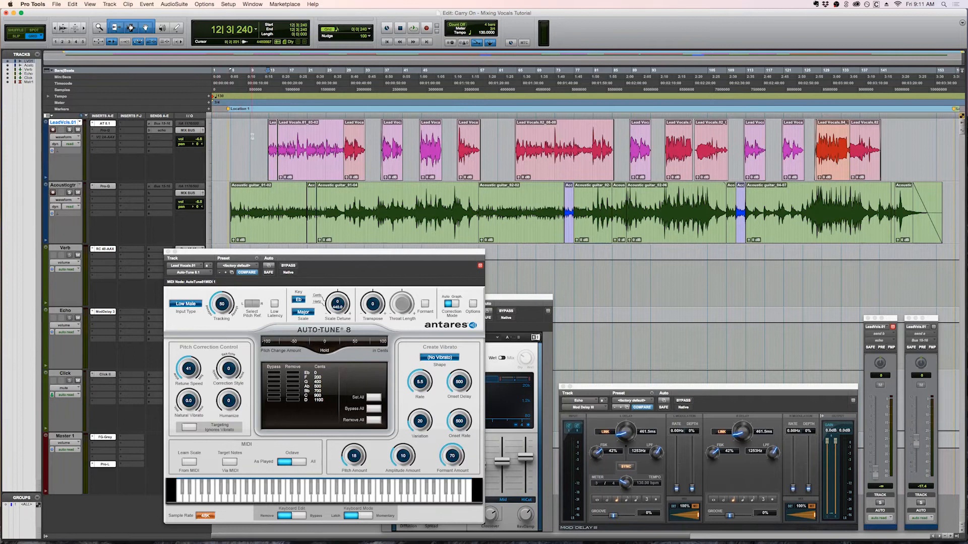
pyautogui.press('space')
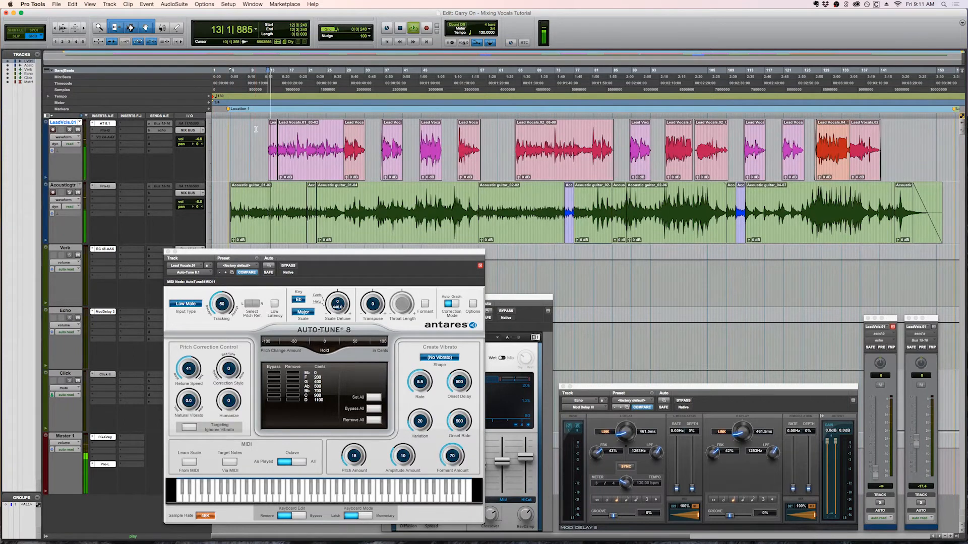
pyautogui.moveTo(370, 256); pyautogui.dragTo(652, 54)
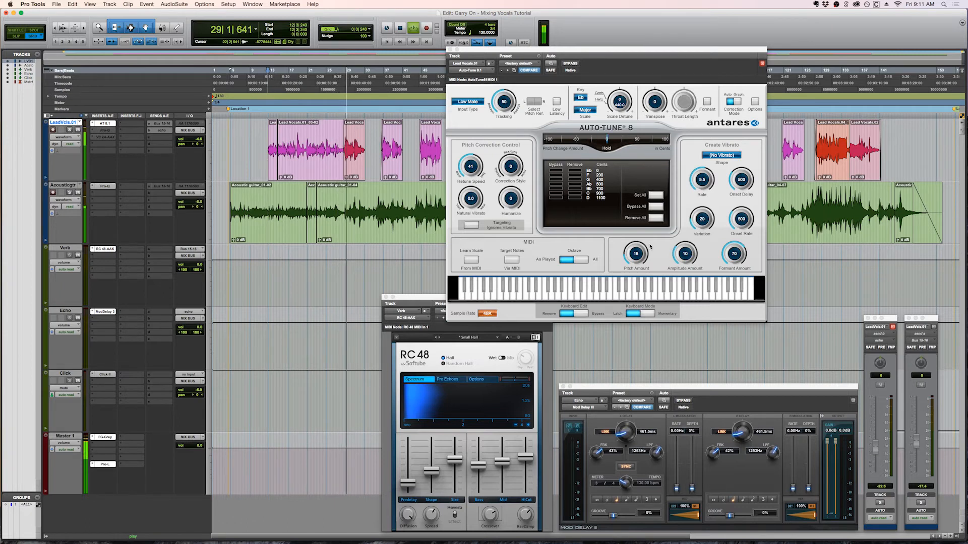
pyautogui.press('space')
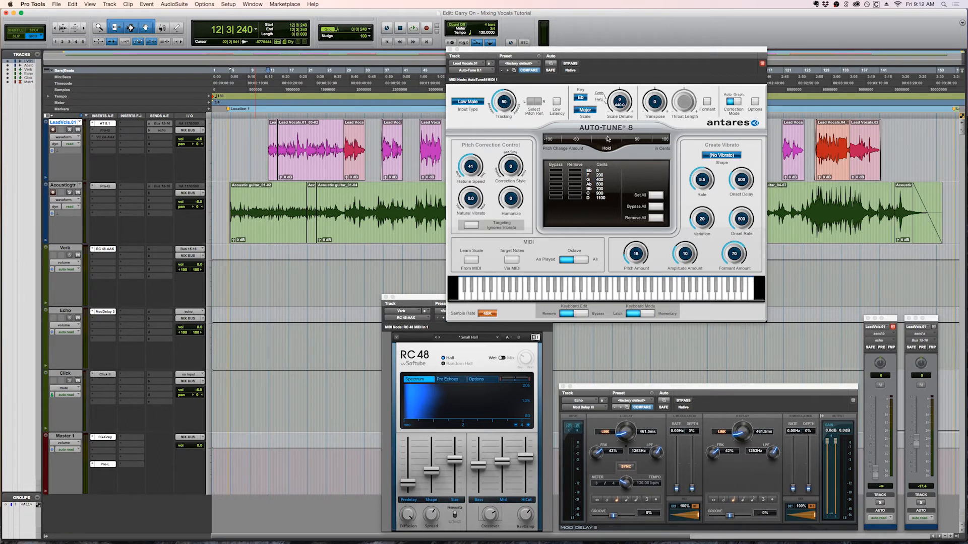
pyautogui.click(449, 49)
# Examine the lead vocal waveform up close around bars 72 and 80 to compare its quiet and loud phrases
pyautogui.click(340, 138)
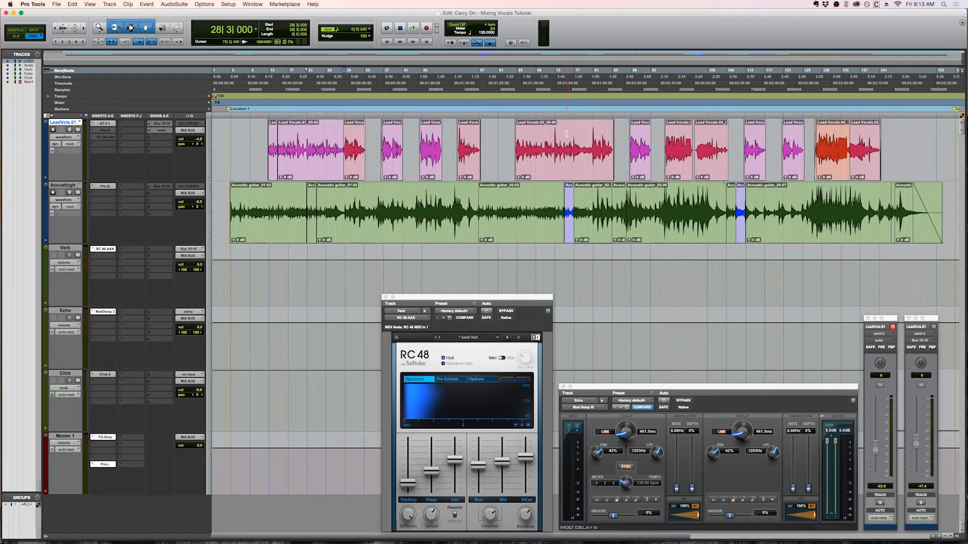
pyautogui.moveTo(552, 132); pyautogui.dragTo(559, 131)
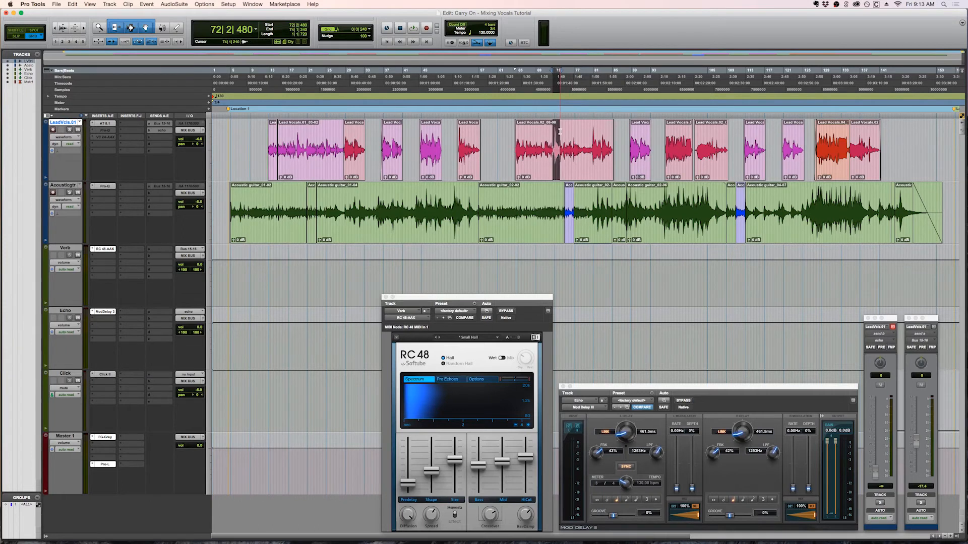
pyautogui.press('r')
pyautogui.press('r')
pyautogui.press('r')
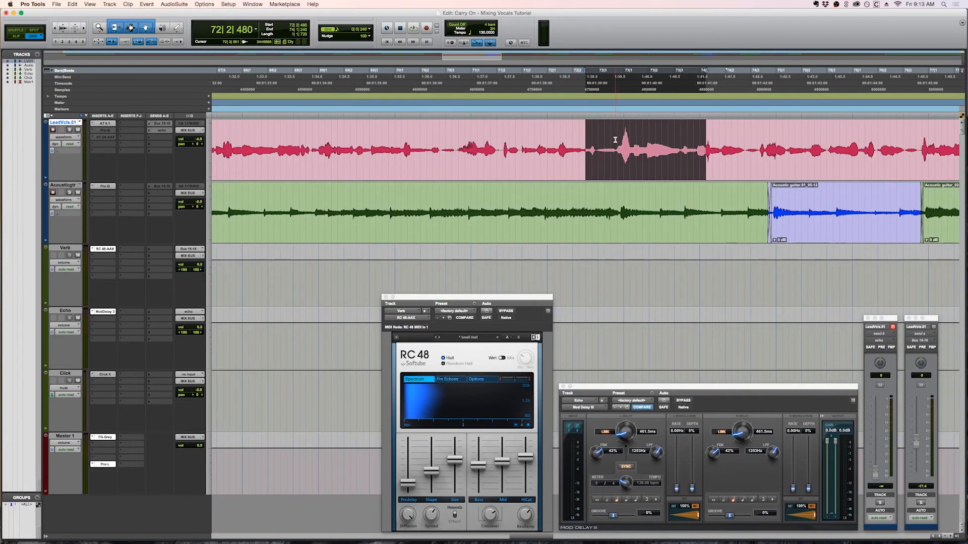
pyautogui.press('t')
pyautogui.press('t')
pyautogui.press('t')
pyautogui.click(592, 140)
pyautogui.press('t')
pyautogui.press('t')
pyautogui.press('t')
pyautogui.press('t')
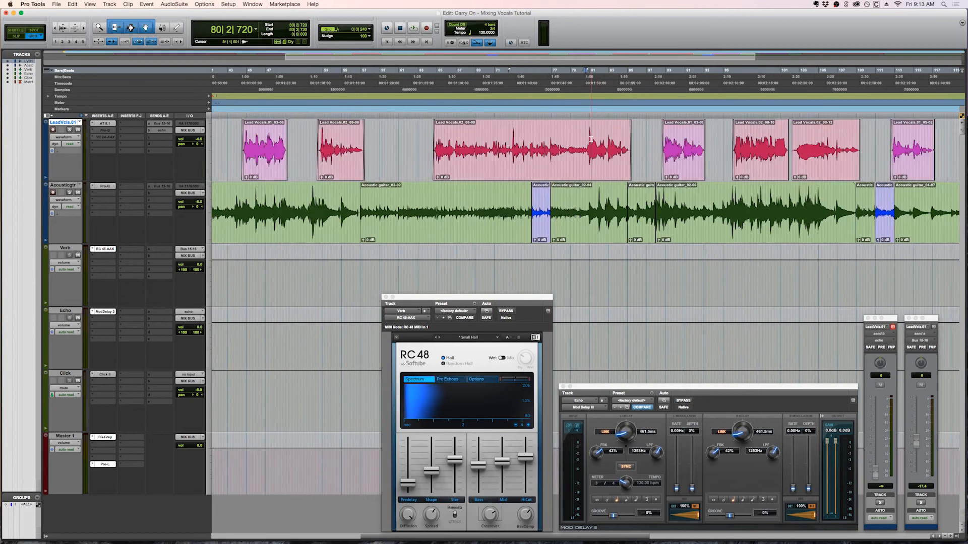
pyautogui.moveTo(604, 140); pyautogui.dragTo(635, 140)
pyautogui.press('r')
pyautogui.hotkey('alt', 'a')
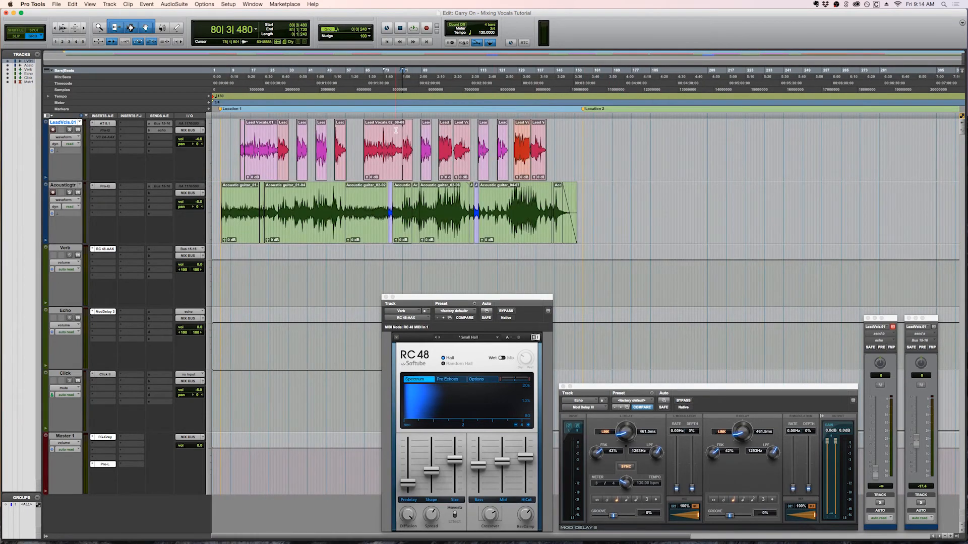
pyautogui.press('t')
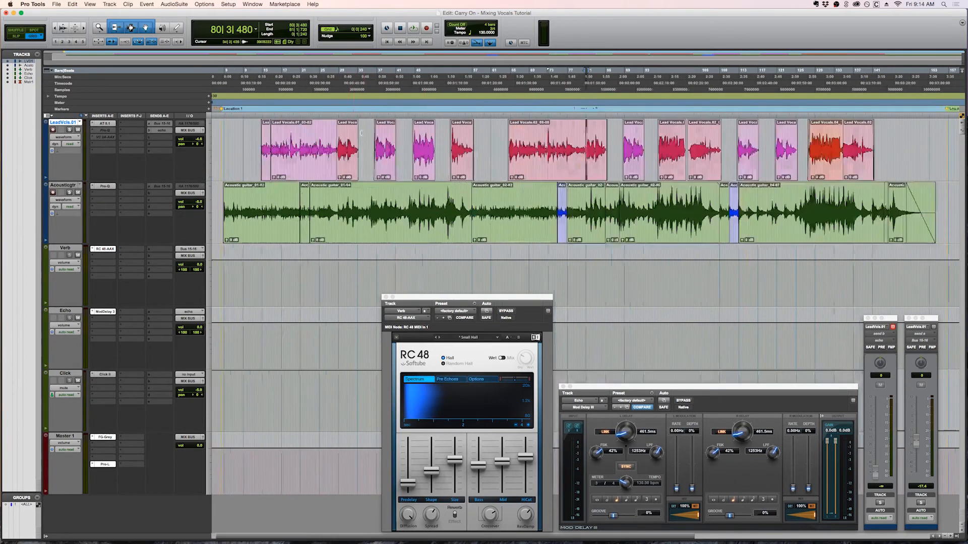
# Activate the VC 2A compressor insert on the lead vocals track and move its window toward the middle of the session
pyautogui.keyDown('ctrl'); pyautogui.keyDown('super'); pyautogui.click(103, 137); pyautogui.keyUp('super'); pyautogui.keyUp('ctrl')
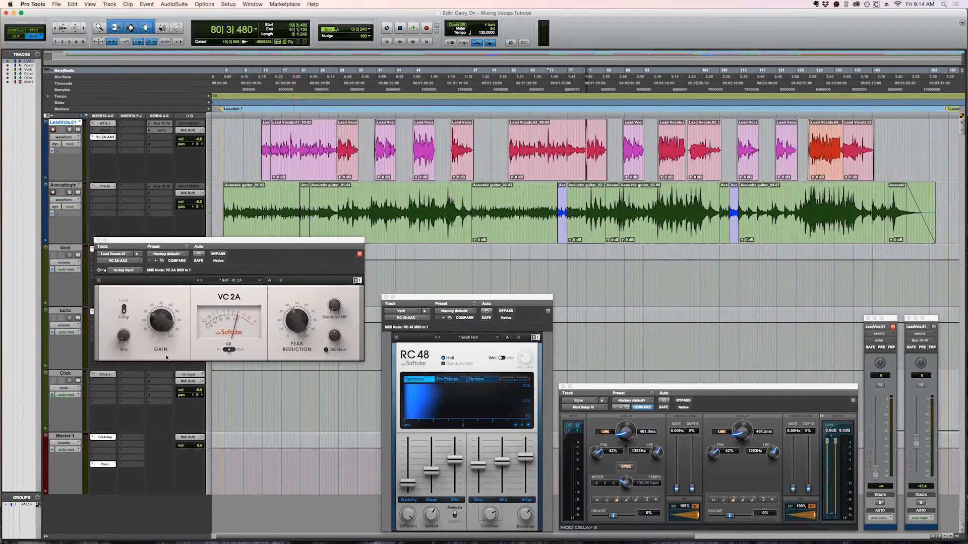
pyautogui.moveTo(196, 240); pyautogui.dragTo(420, 251)
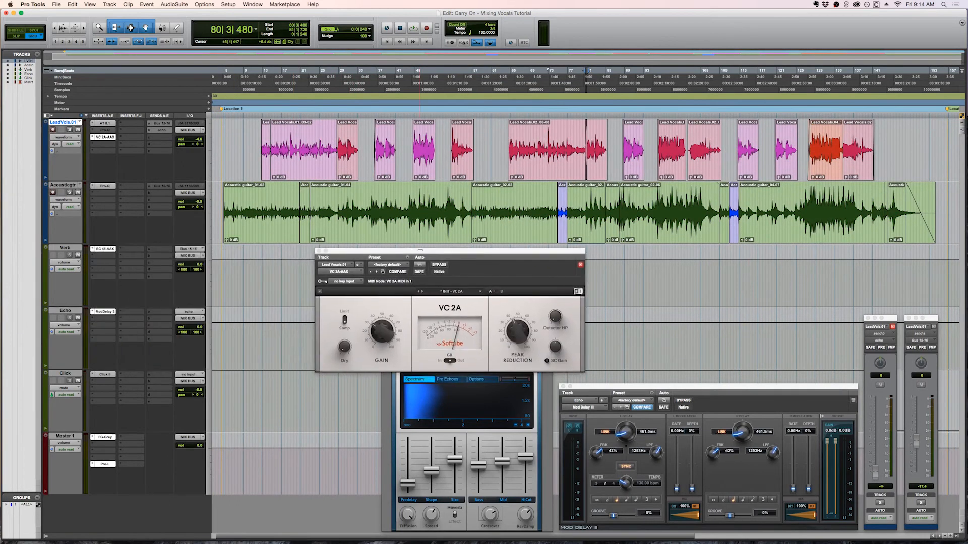
# Bypass the VC 2A compressor and play the session from bar 12 to hear the uncompressed lead vocal
pyautogui.click(560, 152)
pyautogui.click(261, 114)
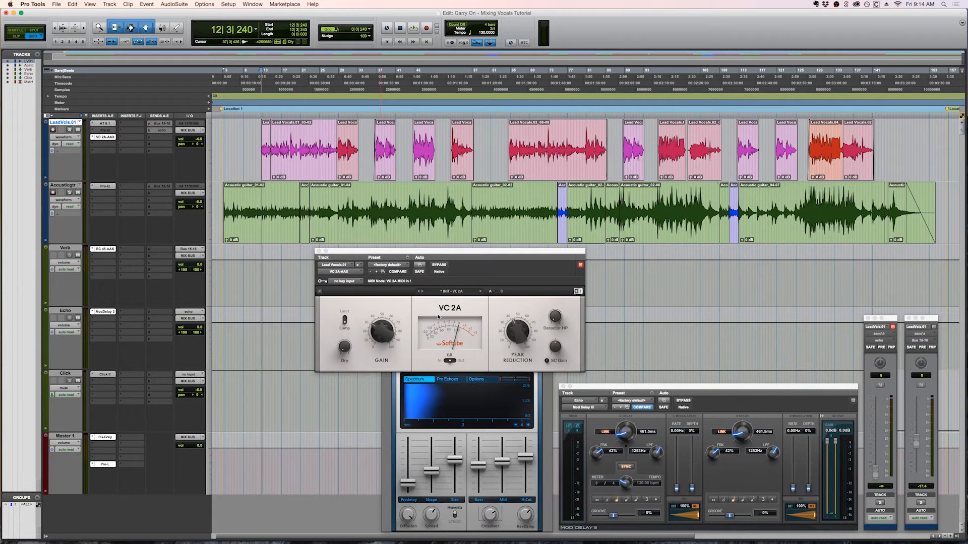
pyautogui.click(440, 264)
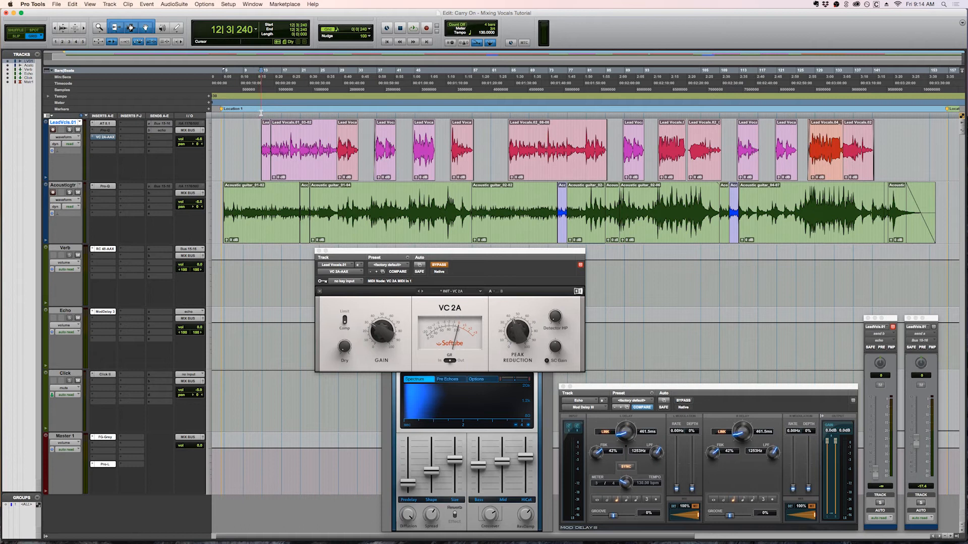
pyautogui.press('space')
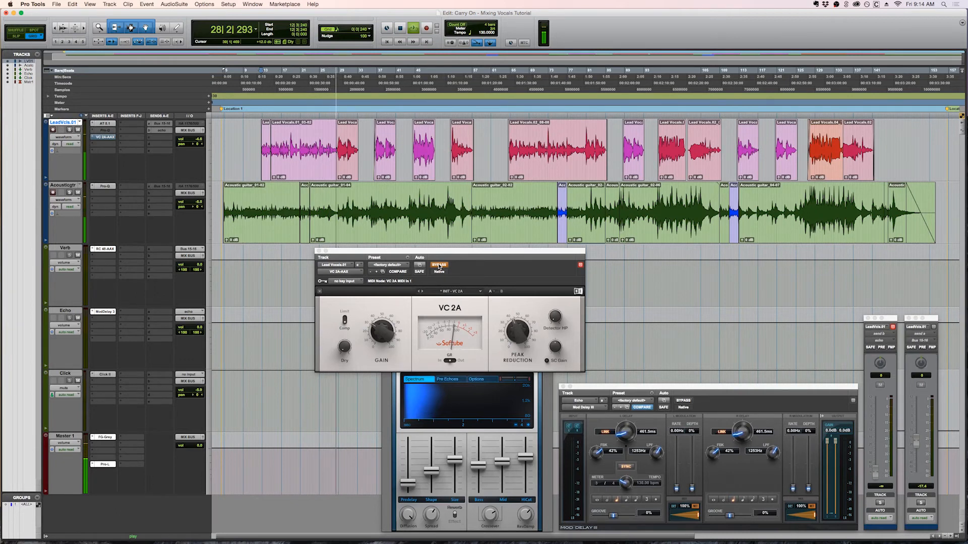
# Compare the lead vocal with VC 2A engaged and bypassed during playback, check its Peak Reduction and Gain knobs, and stop with it engaged
pyautogui.click(439, 267)
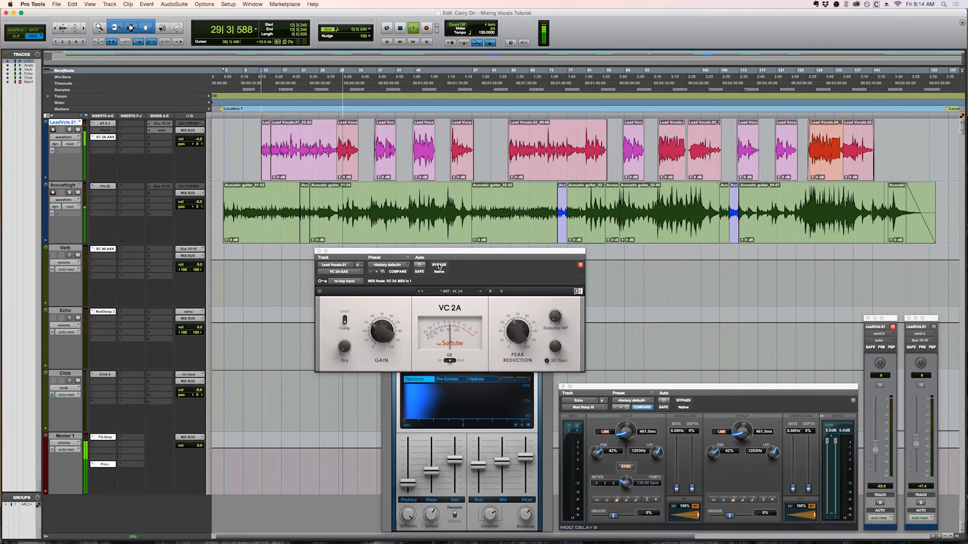
pyautogui.click(517, 332)
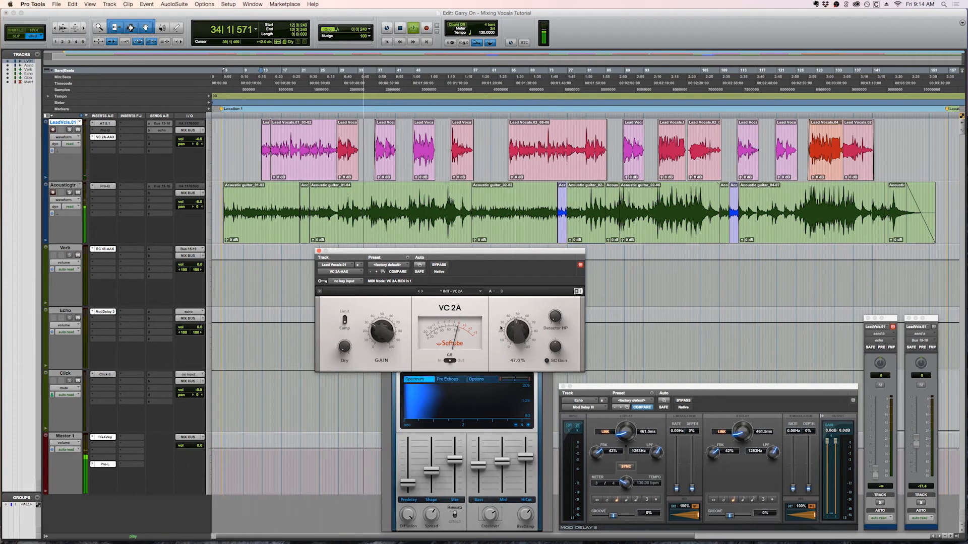
pyautogui.click(375, 339)
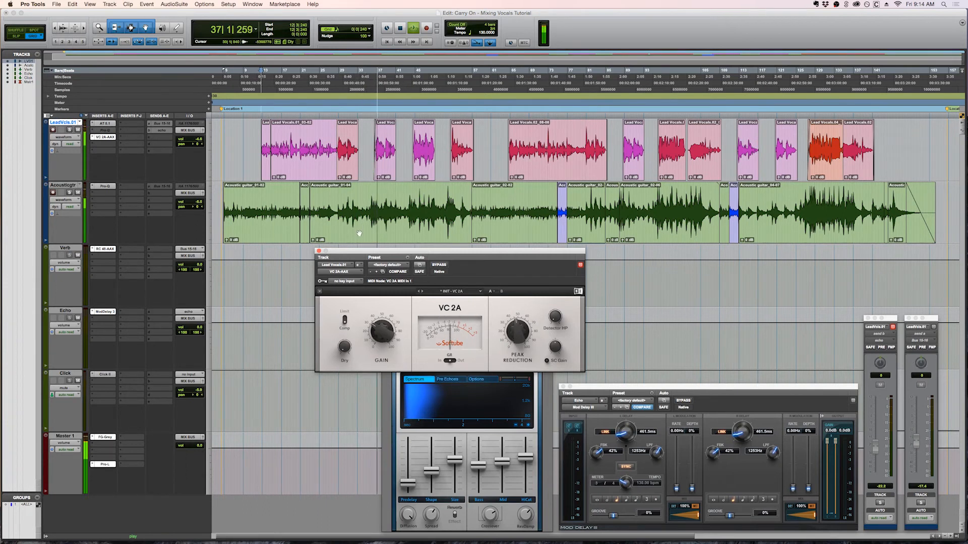
pyautogui.click(433, 266)
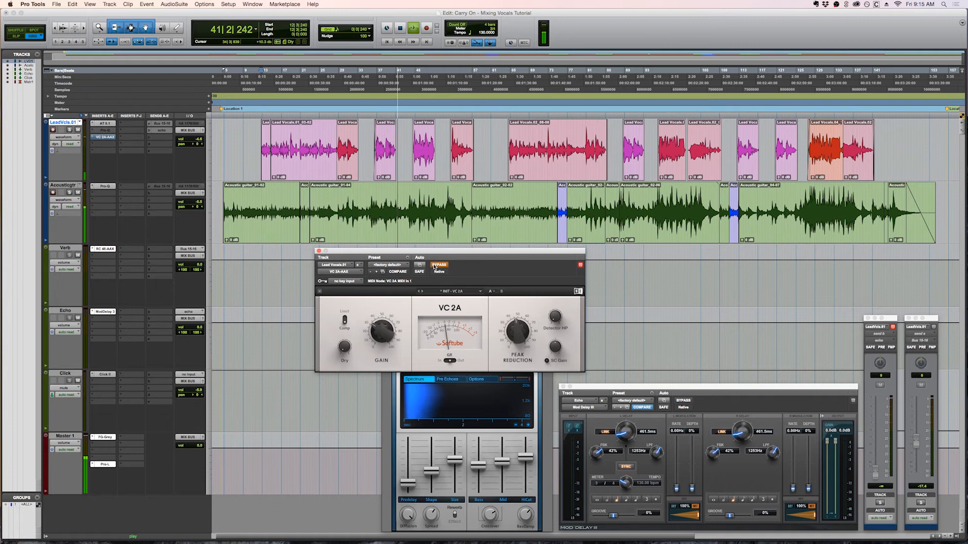
pyautogui.click(434, 267)
pyautogui.press('space')
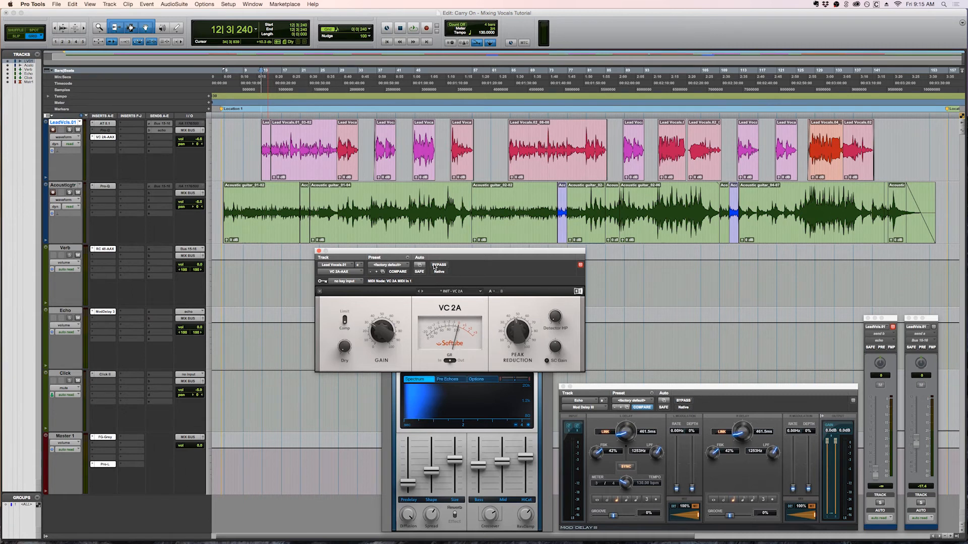
# Open the lead vocal's Pro-Q equalizer in place of the VC 2A and position its window over the later clips
pyautogui.moveTo(524, 347)
pyautogui.moveTo(479, 254); pyautogui.dragTo(458, 378)
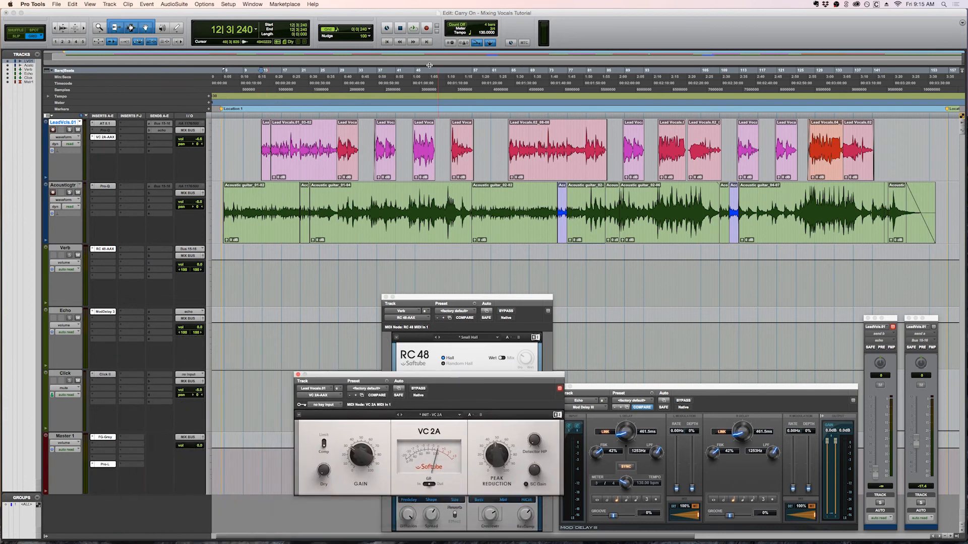
pyautogui.click(106, 131)
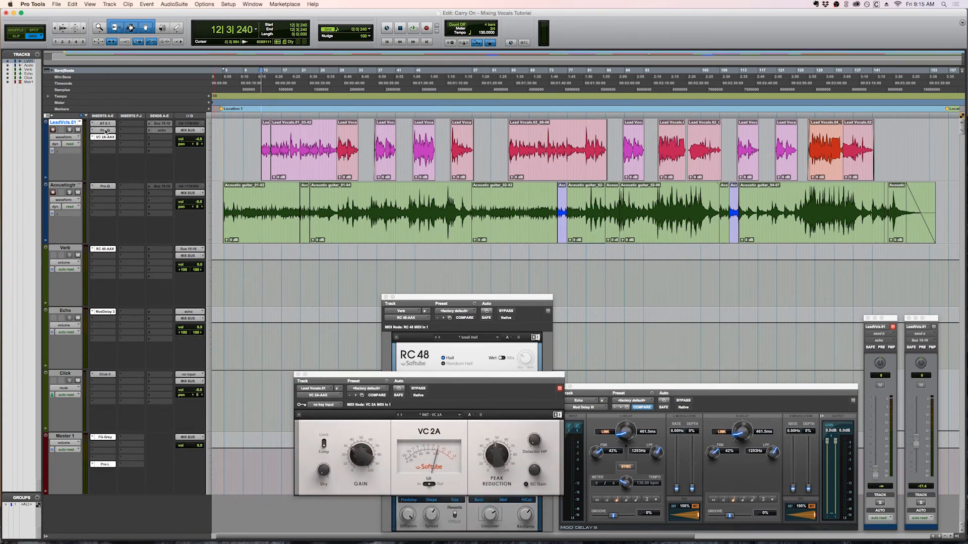
pyautogui.moveTo(472, 377); pyautogui.dragTo(731, 95)
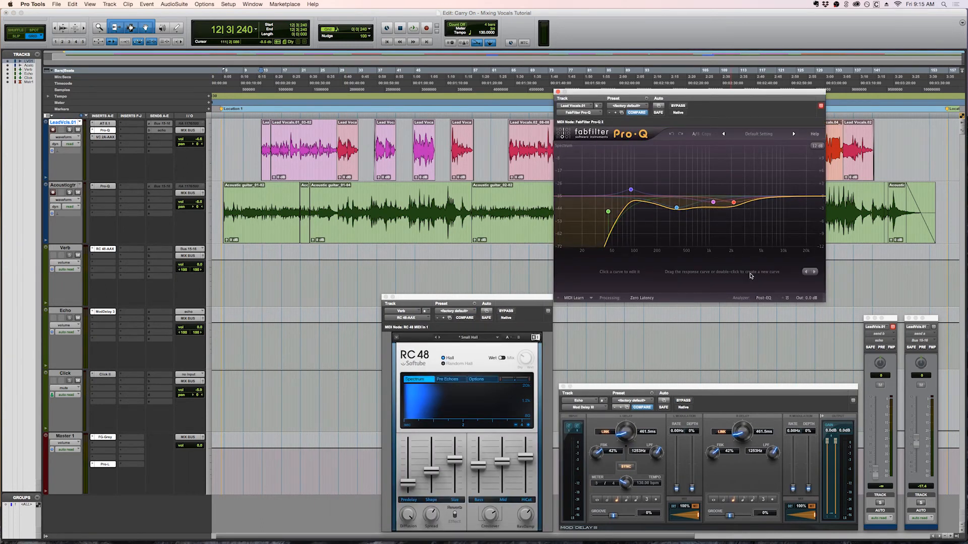
# Adjust the Pro-Q low cut to about 59 Hz and add a flat high shelf band near 10 kHz
pyautogui.moveTo(610, 213); pyautogui.dragTo(616, 214)
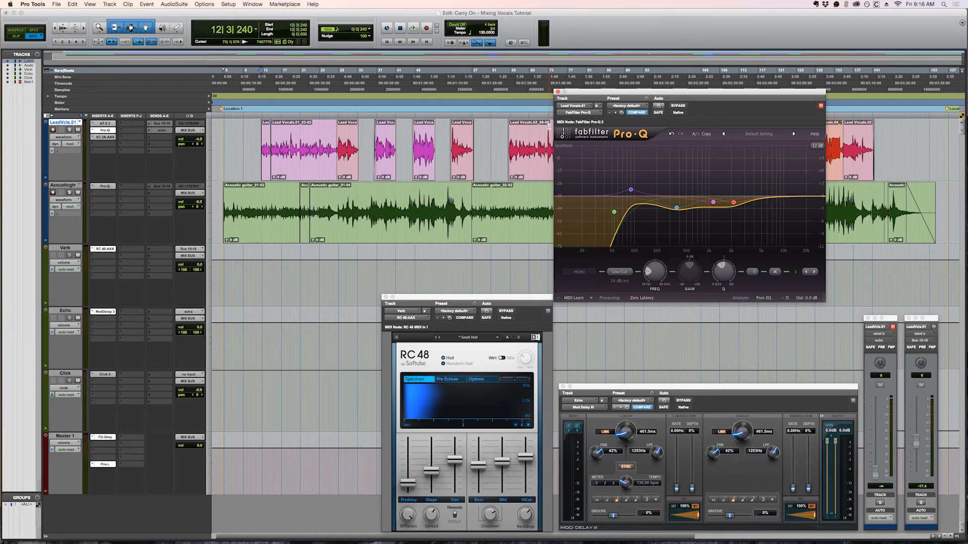
pyautogui.moveTo(612, 212)
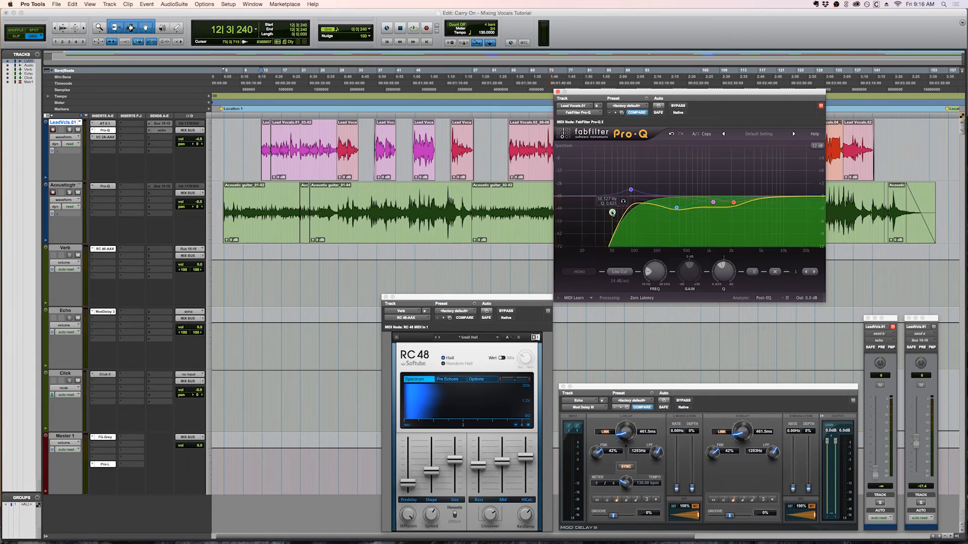
pyautogui.moveTo(674, 222)
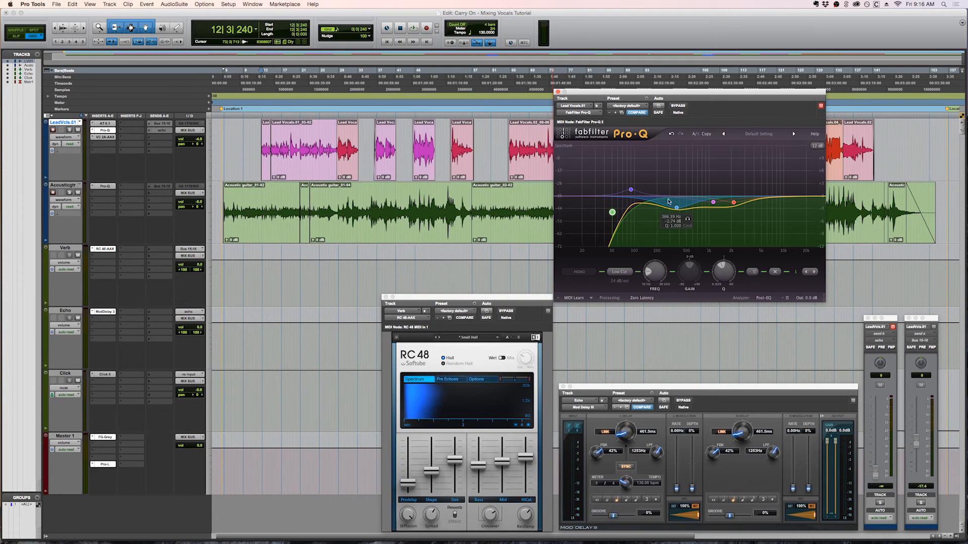
pyautogui.click(785, 198)
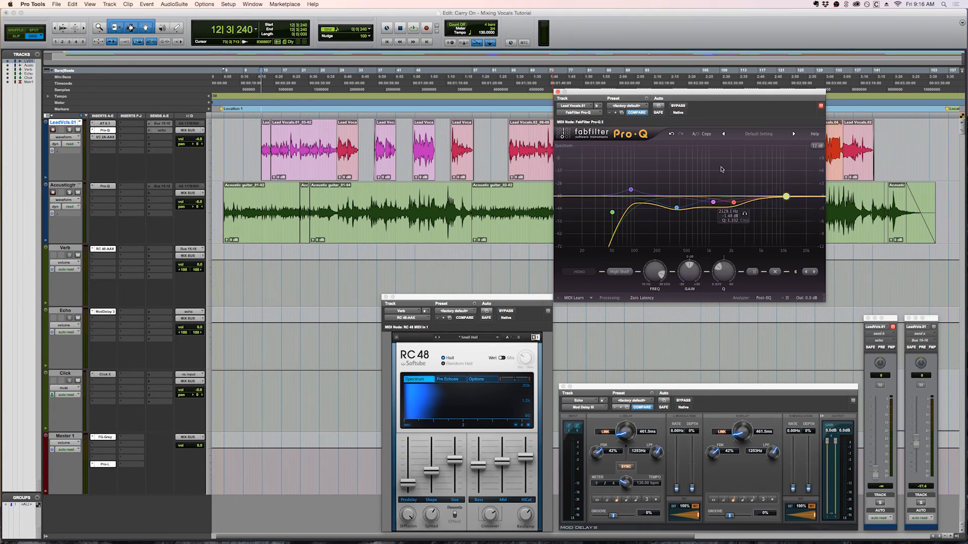
# Bypass the lead vocal's Pro-Q and play the session from bar 65
pyautogui.keyDown('super'); pyautogui.click(110, 130); pyautogui.keyUp('super')
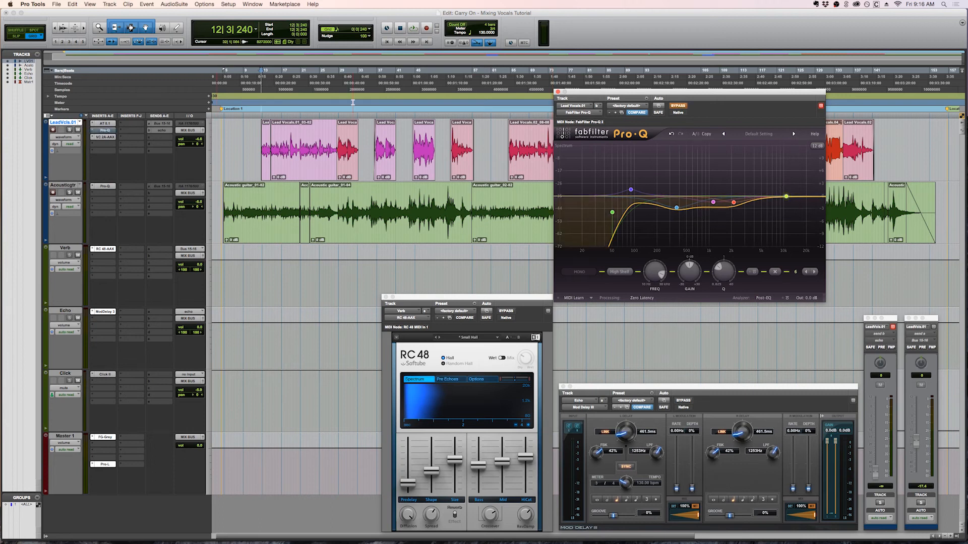
pyautogui.hscroll(4, 492, 139)
pyautogui.press('space')
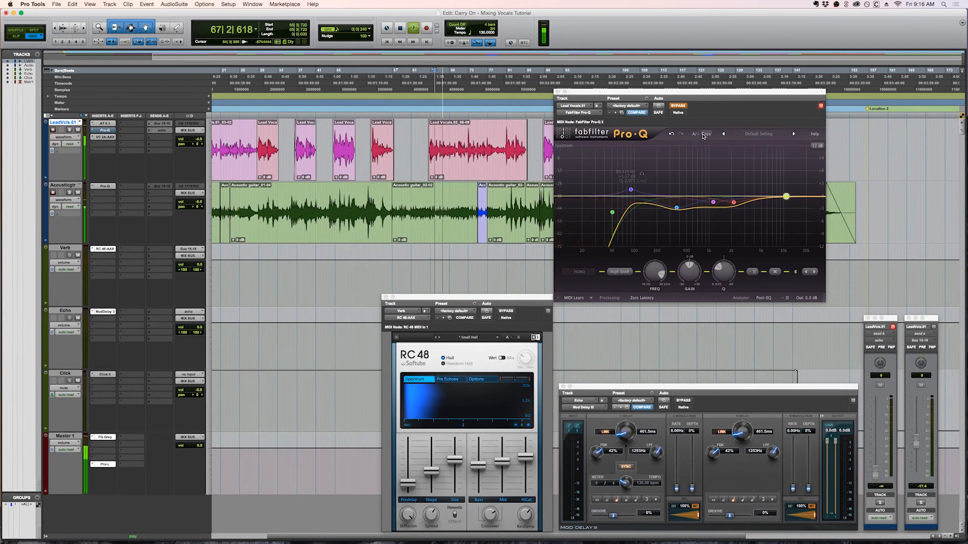
# Compare the lead vocal with Pro-Q engaged and bypassed during playback, and stop with the EQ active
pyautogui.click(678, 107)
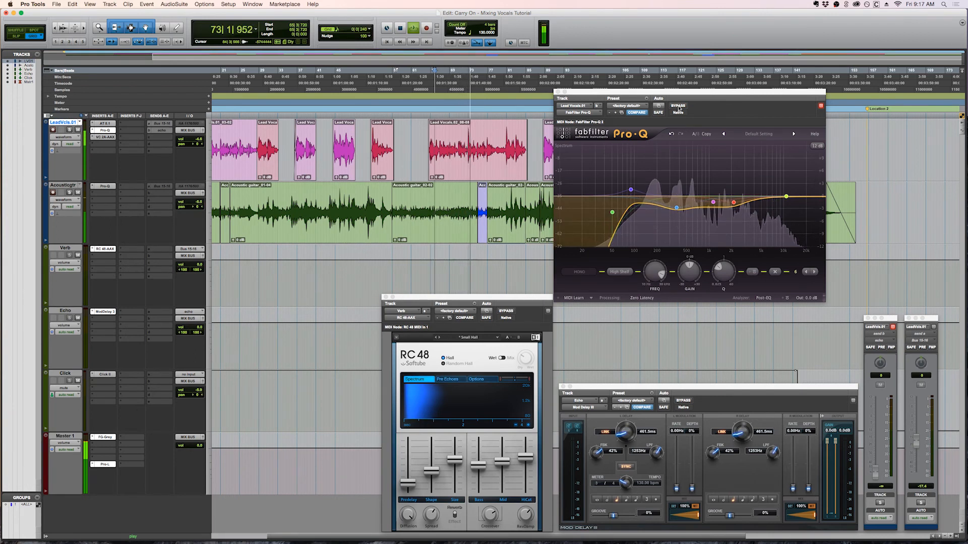
pyautogui.click(678, 106)
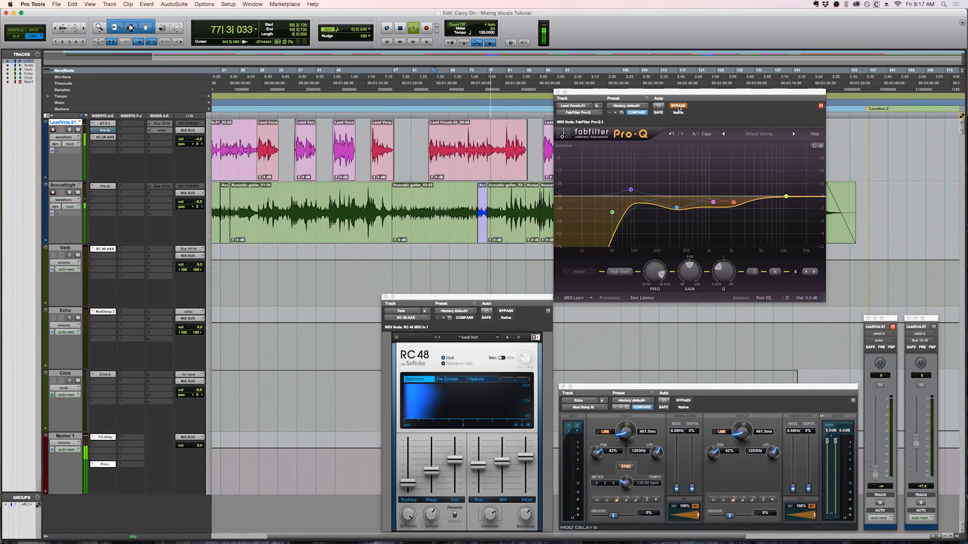
pyautogui.click(678, 106)
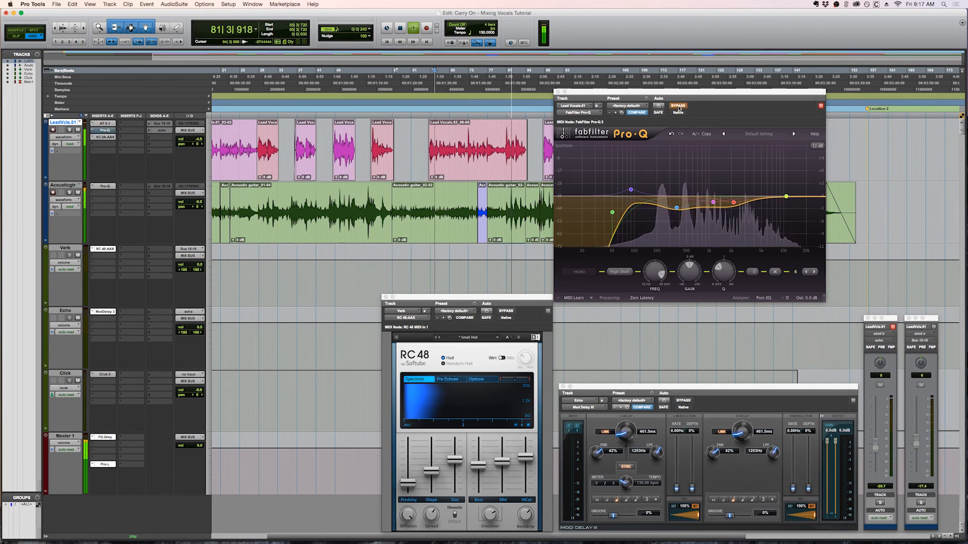
pyautogui.click(678, 106)
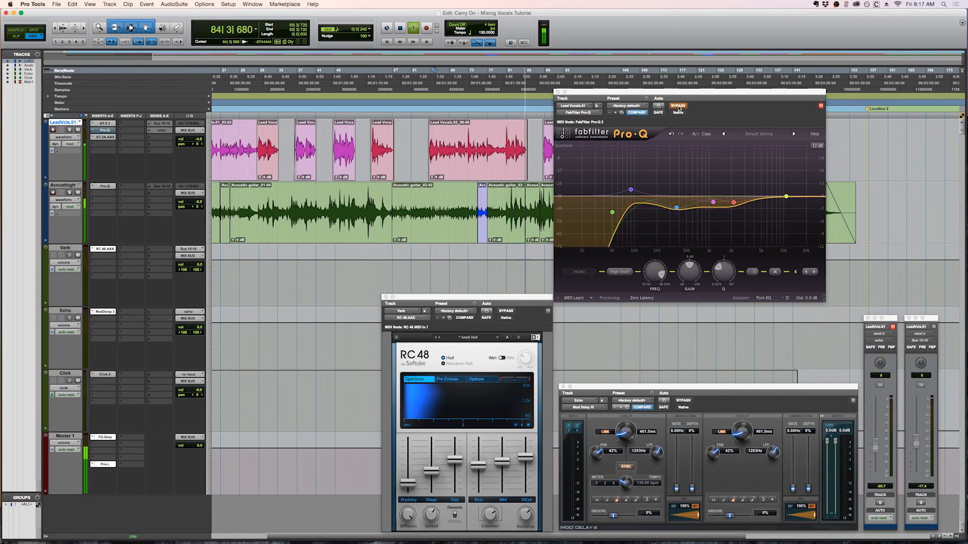
pyautogui.press('space')
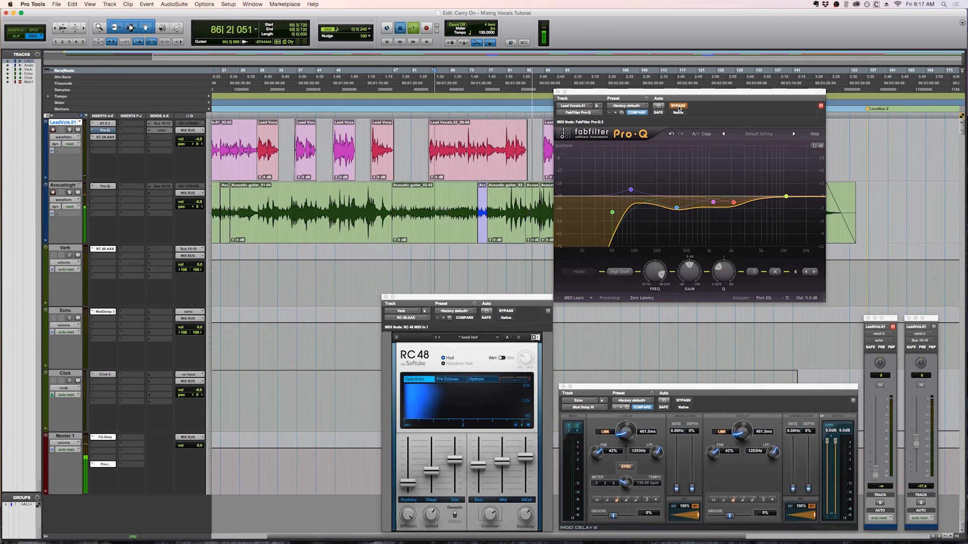
pyautogui.click(678, 106)
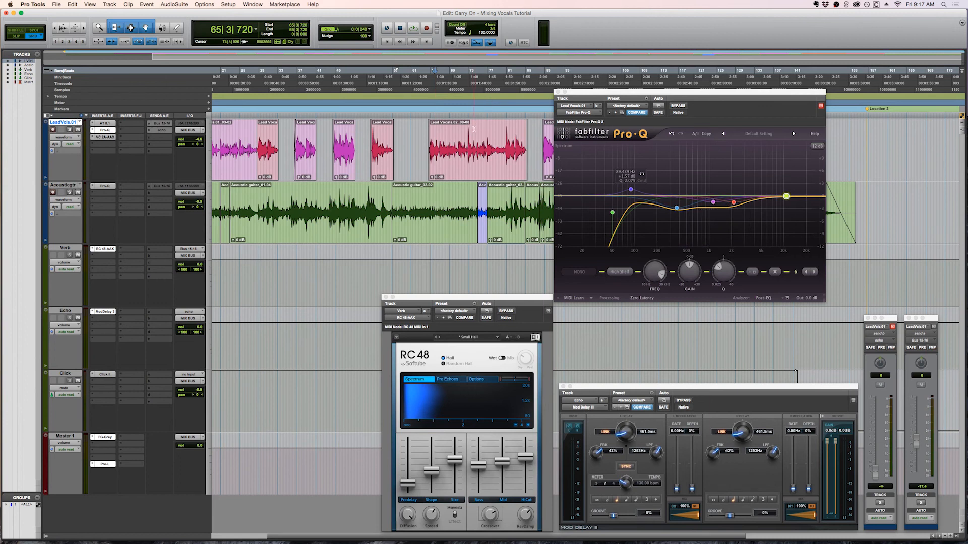
# Play from bar 70 and audition the Pro-Q cut band near 2.1 kHz in solo, then release the solo and stop playback
pyautogui.click(455, 132)
pyautogui.press('space')
pyautogui.click(745, 215)
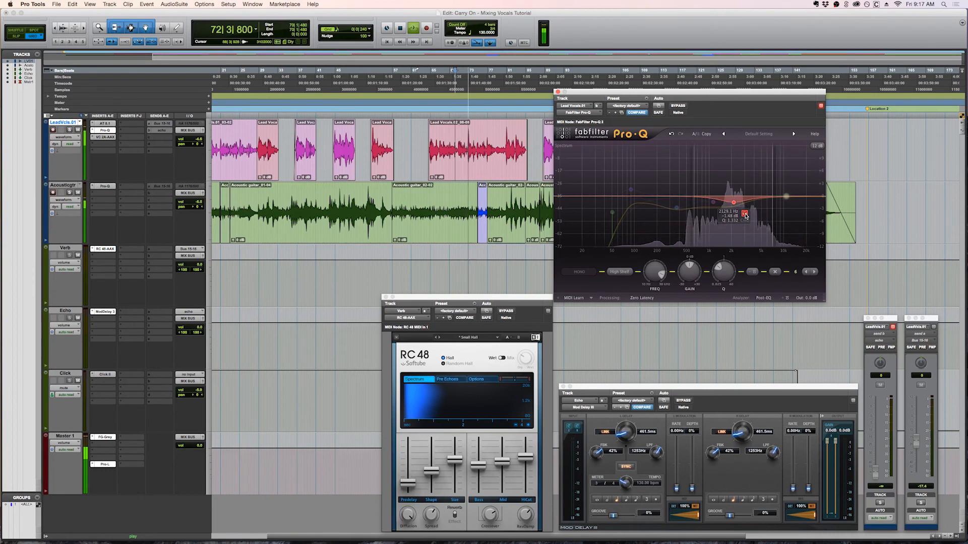
pyautogui.click(745, 215)
pyautogui.press('space')
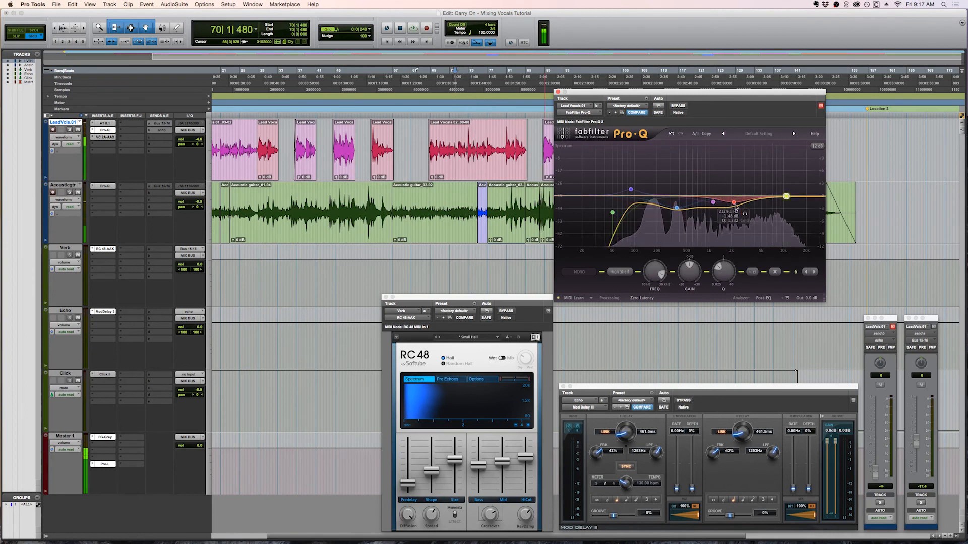
# Deepen the Pro-Q cut near 2 kHz slightly and close the EQ window
pyautogui.moveTo(734, 202)
pyautogui.mouseDown()
pyautogui.moveTo(733, 192)
pyautogui.moveTo(733, 204)
pyautogui.mouseUp()
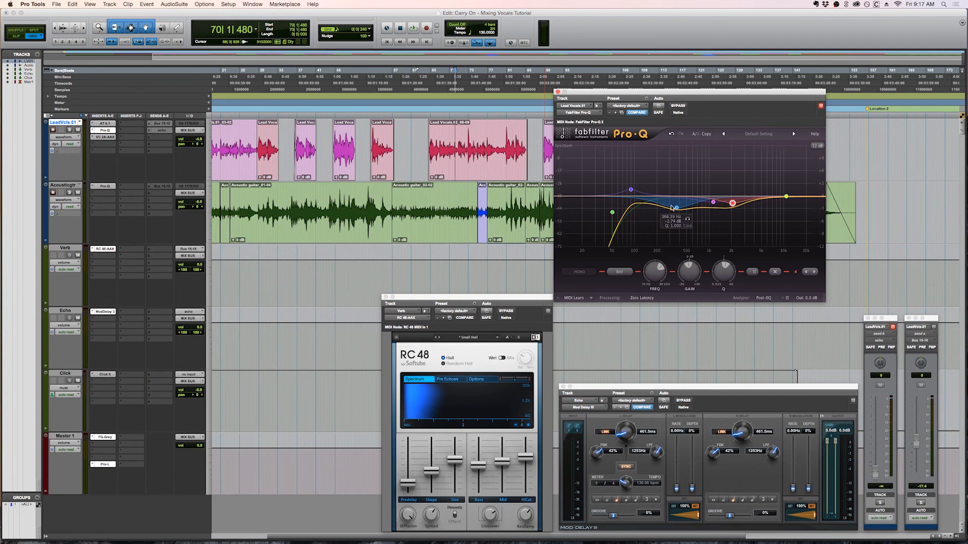
pyautogui.click(557, 92)
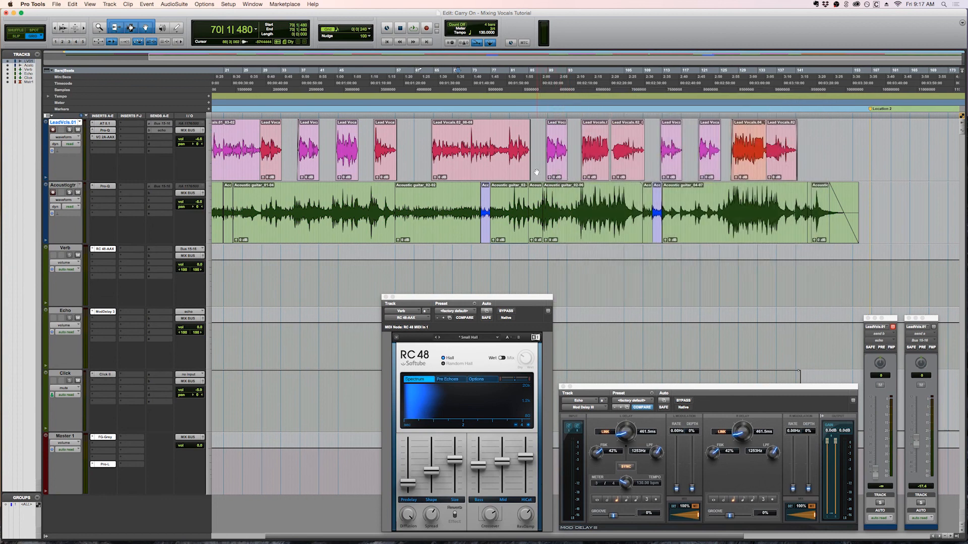
# View the lead vocal's Pro-Q and VC 2A windows side by side to review the EQ and compression, and close both
pyautogui.hscroll(-5, 558, 172)
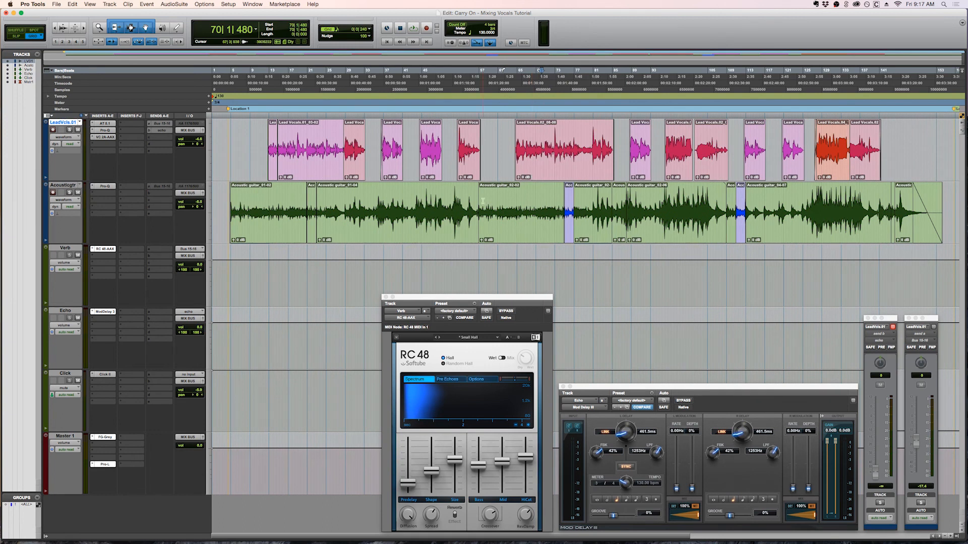
pyautogui.click(104, 130)
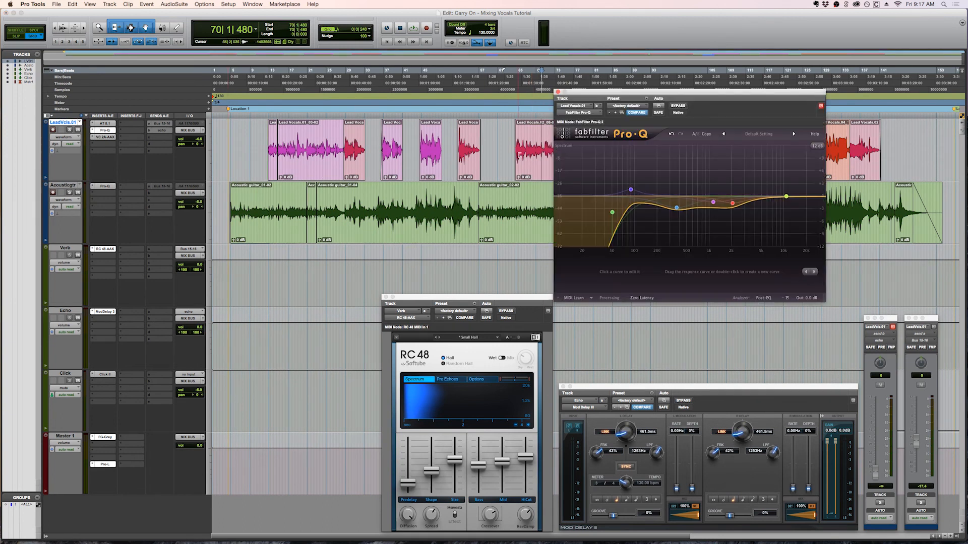
pyautogui.click(104, 137)
pyautogui.moveTo(232, 12); pyautogui.dragTo(509, 159)
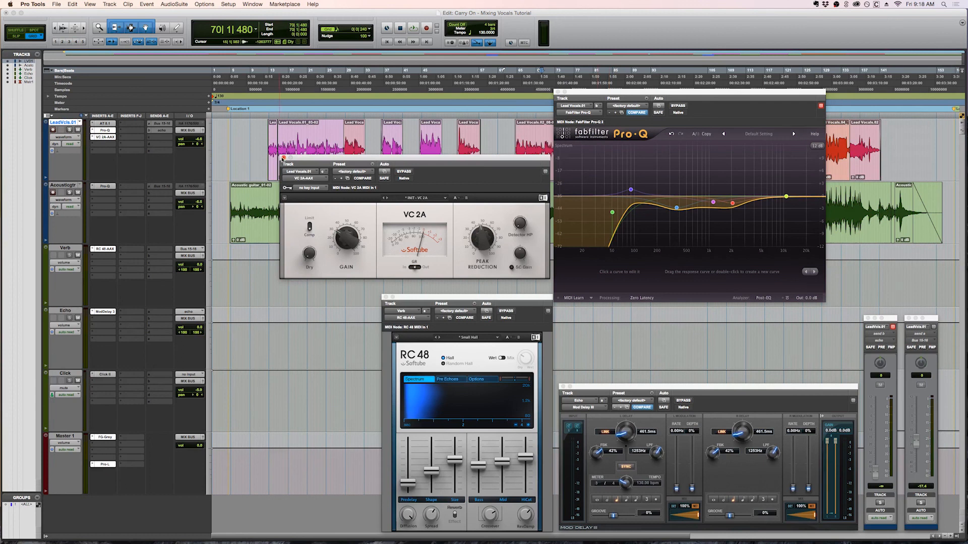
pyautogui.click(283, 157)
pyautogui.click(557, 92)
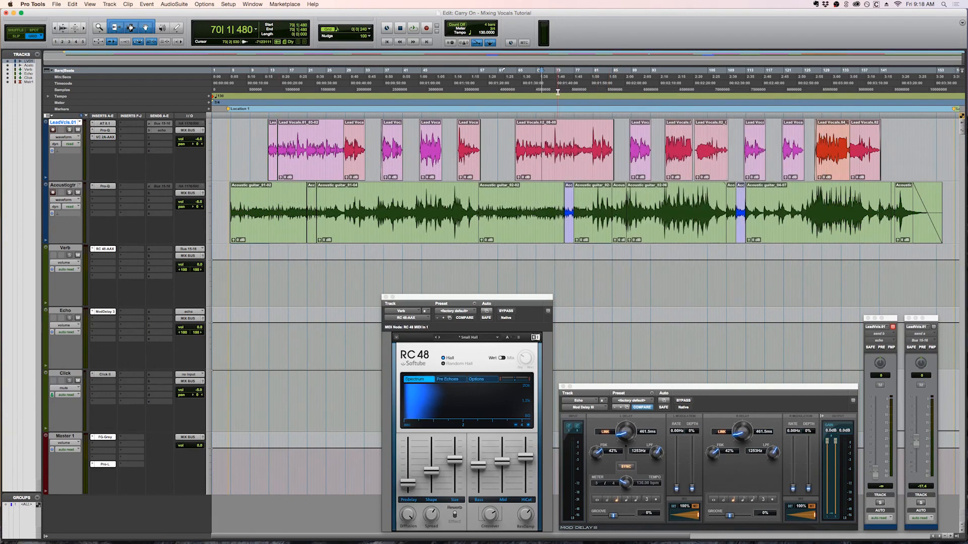